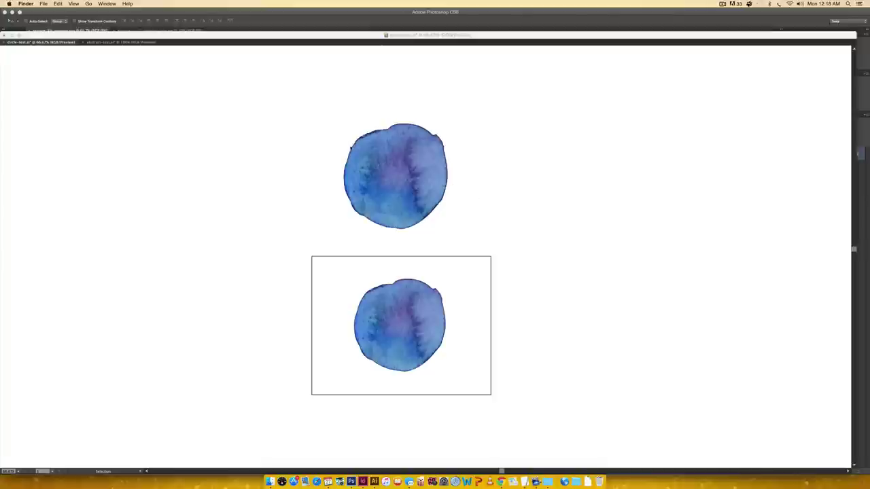
click(326, 155)
click(330, 163)
key(z)
drag(317, 114, 460, 225)
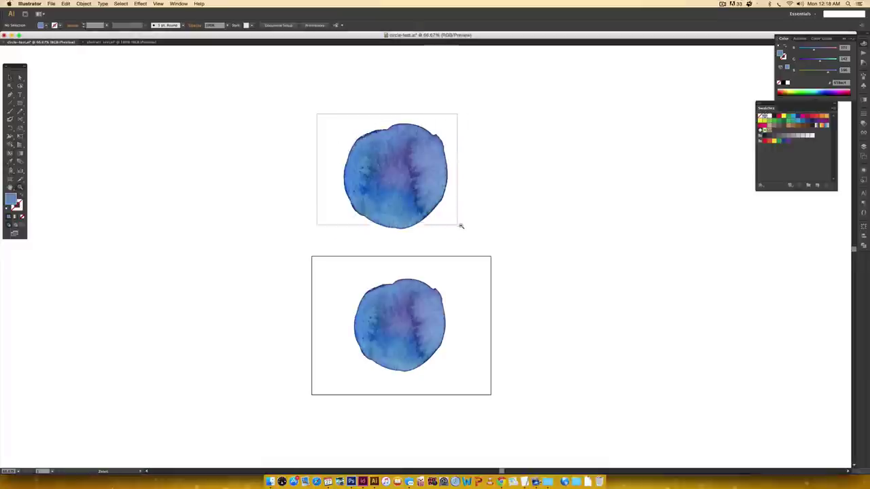
click(459, 324)
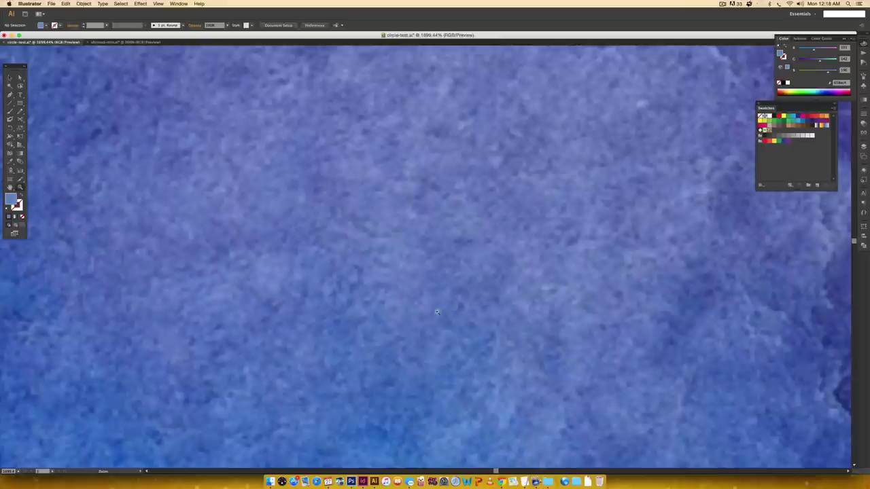
alt+click(437, 312)
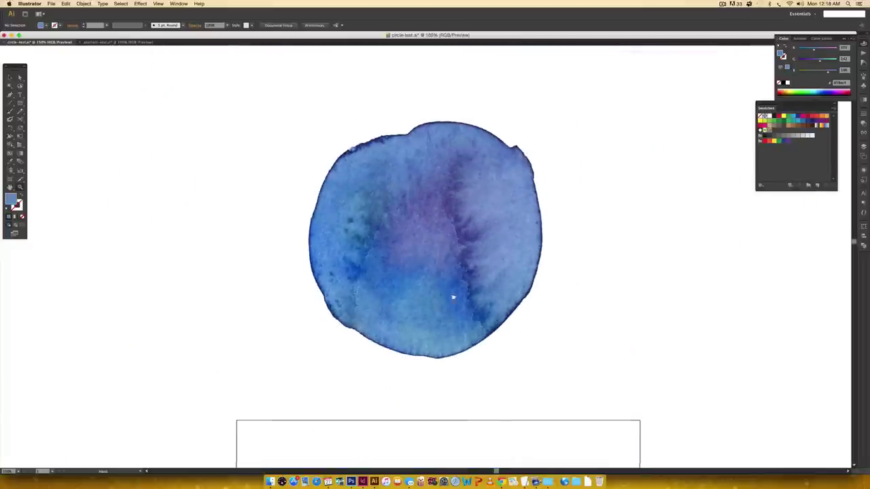
scroll(452, 299, down, 8)
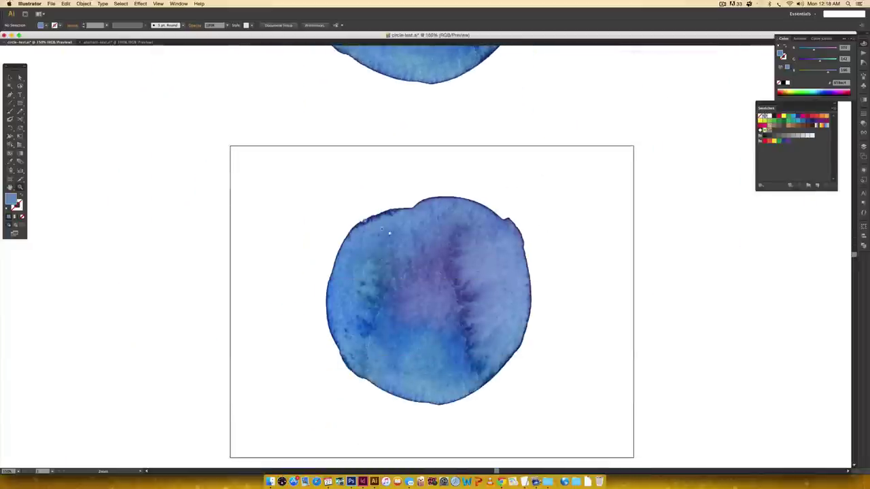
drag(360, 213, 496, 324)
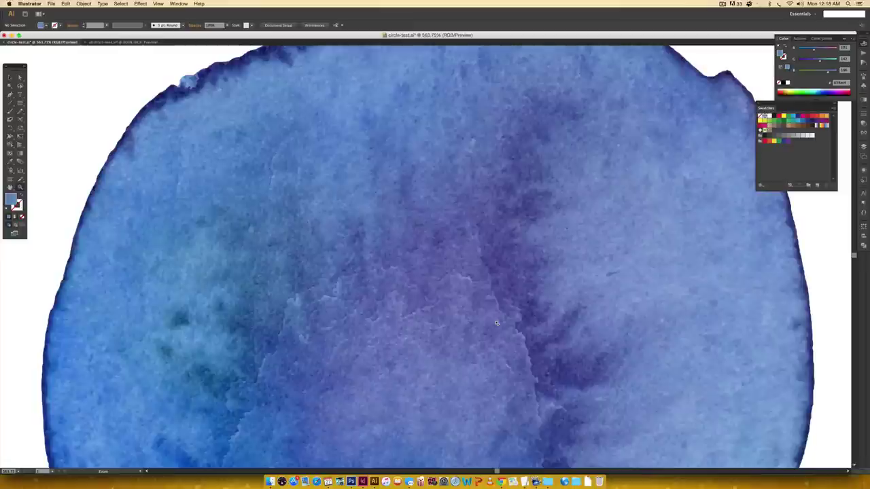
drag(407, 216, 452, 257)
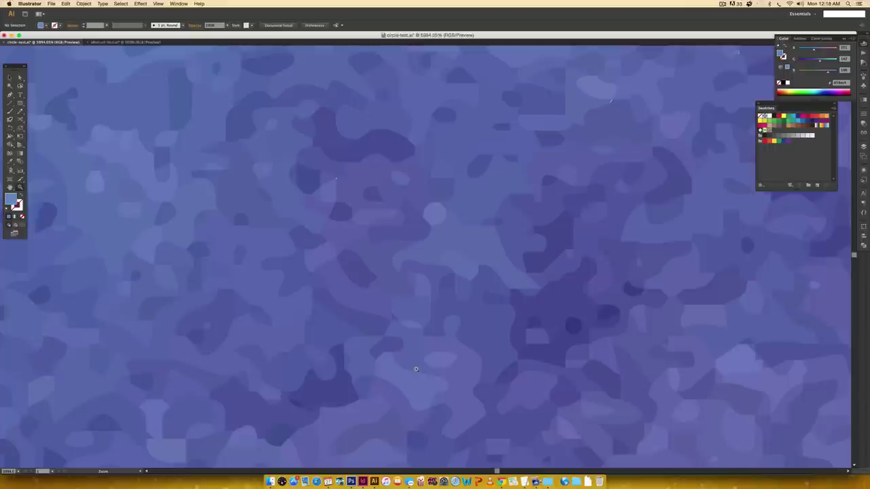
key(super+0)
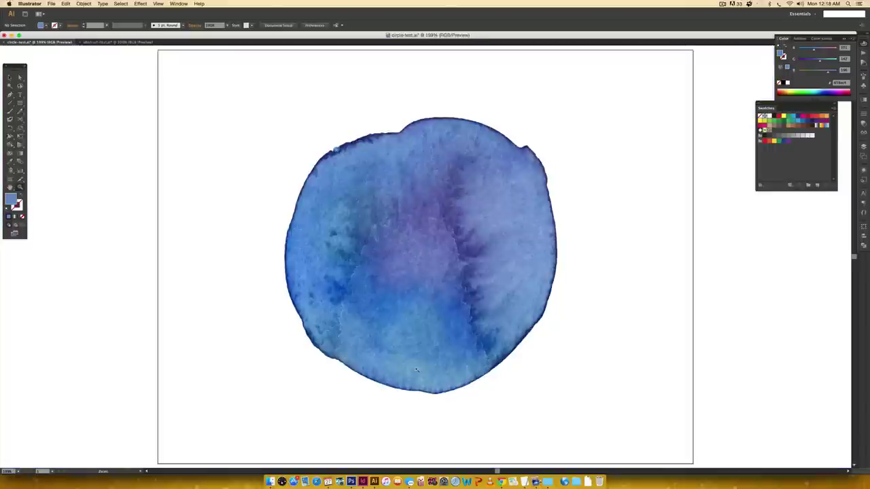
- Switch to abstract-test.ai and zoom in on the upper green swash's texture
click(120, 44)
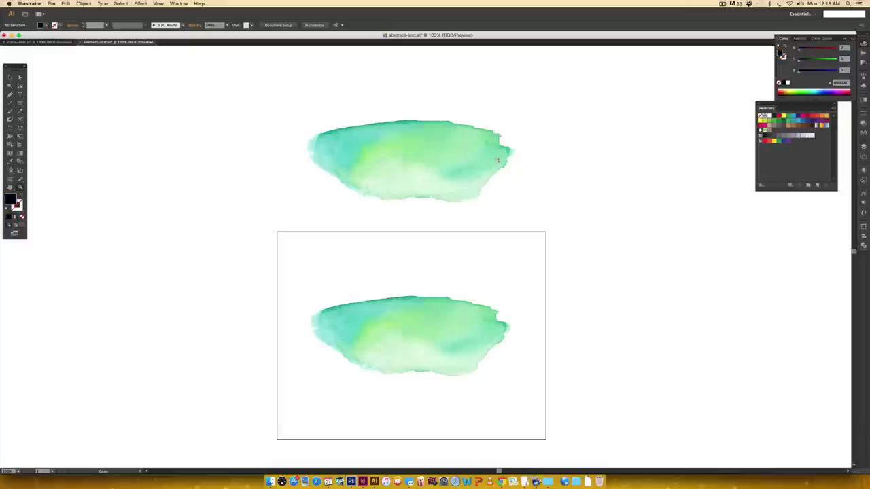
drag(337, 107, 496, 204)
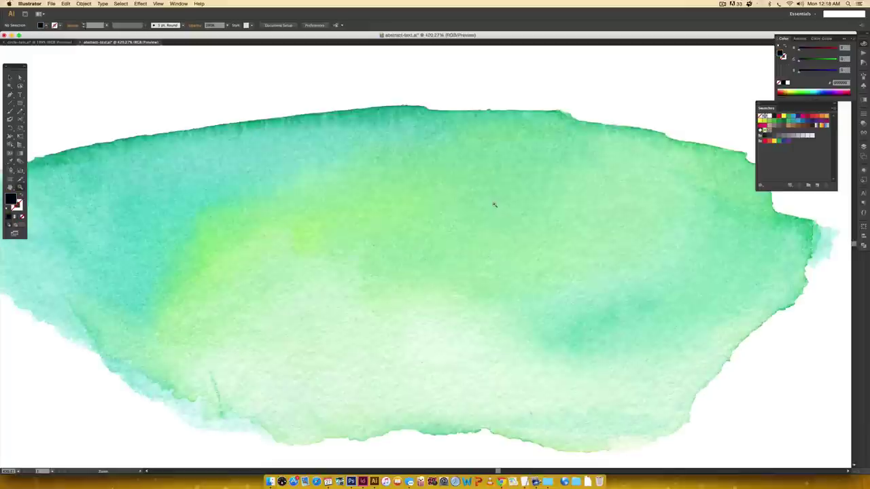
drag(351, 179, 441, 259)
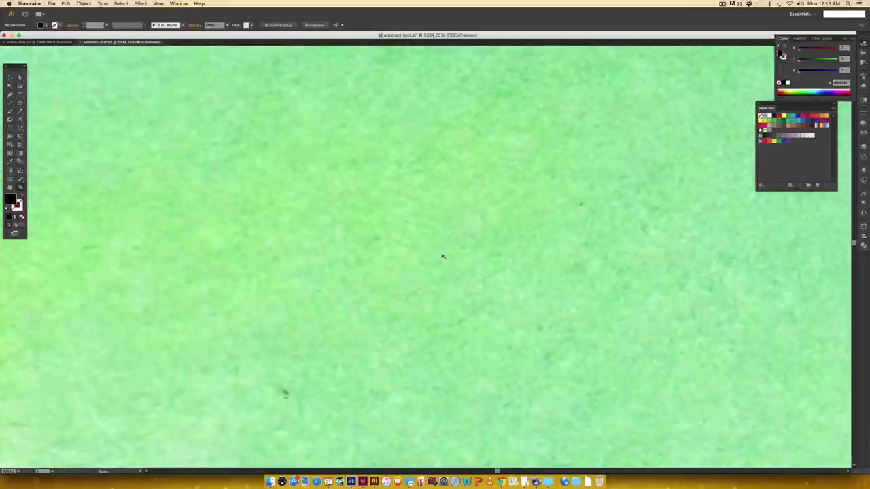
alt+click(442, 257)
key(super+0)
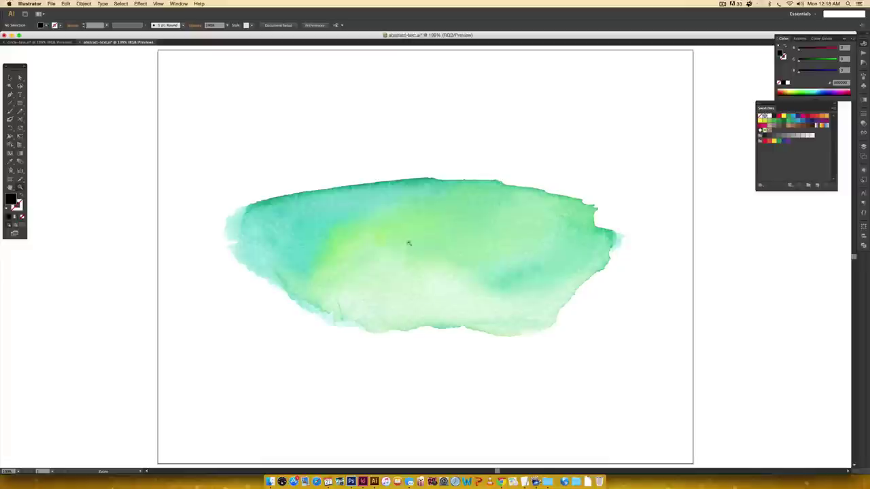
- Zoom into the traced swash's vector patches, then view at actual size showing the original above
drag(404, 220, 449, 247)
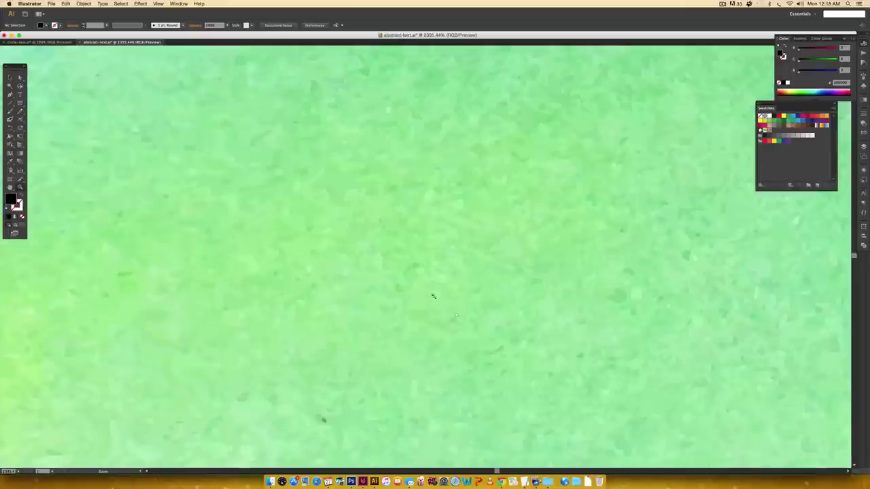
drag(346, 206, 534, 359)
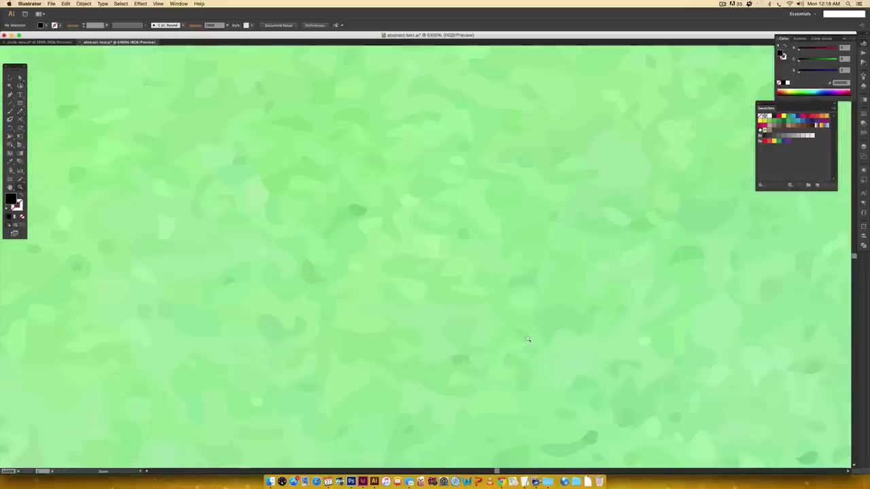
key(super+0)
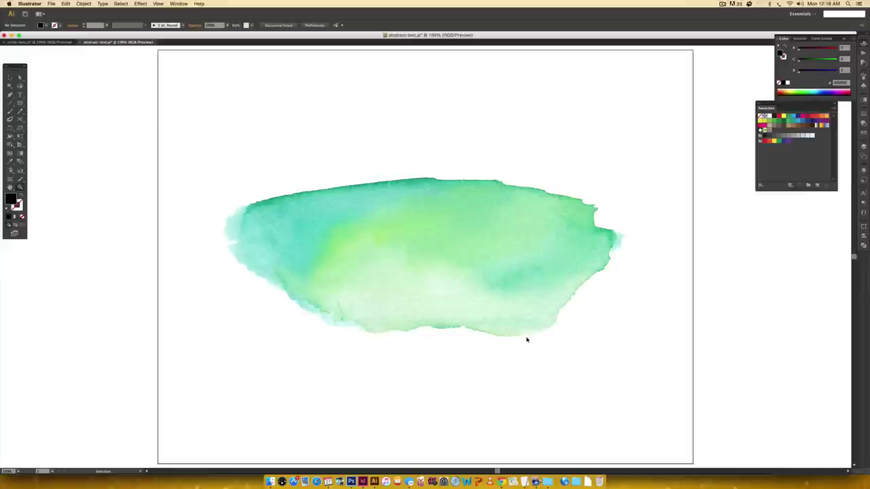
key(super+1)
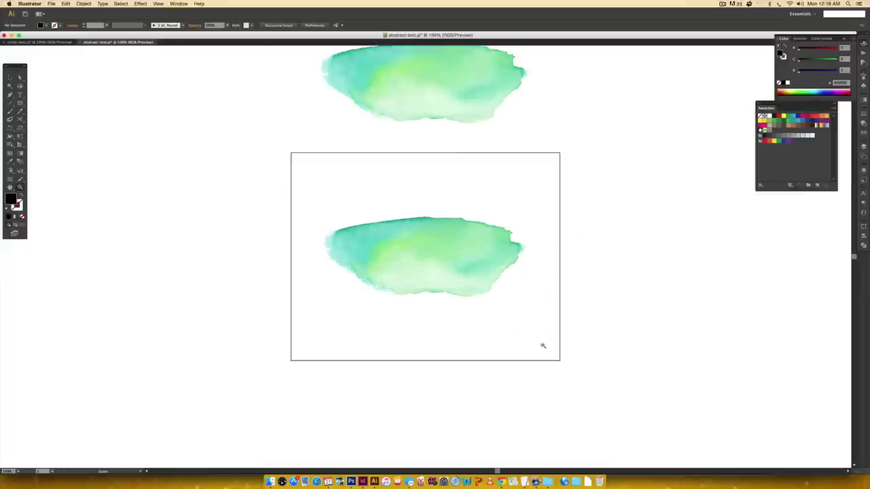
drag(553, 207, 559, 261)
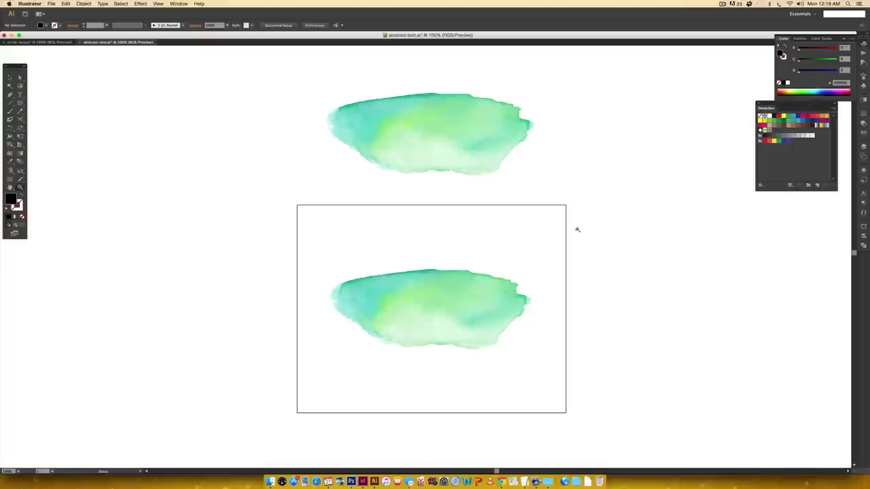
- In Photoshop, scroll through the first Watercolor Texture Kit preview
click(352, 482)
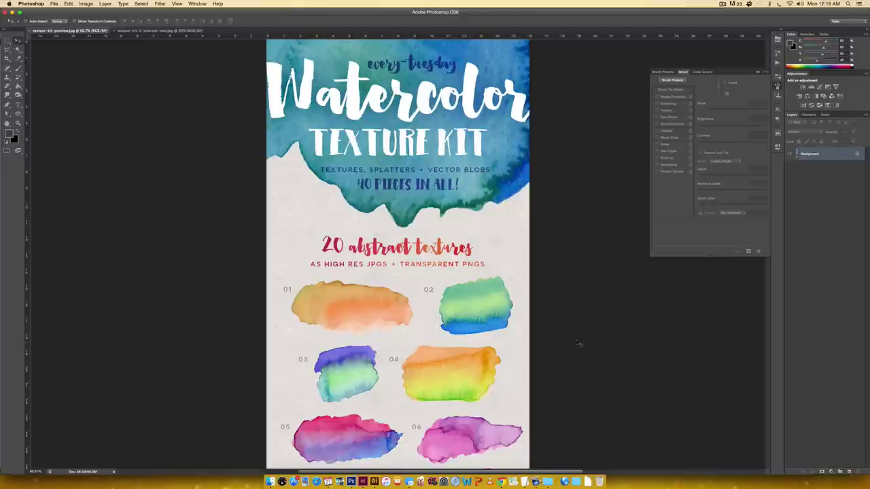
scroll(576, 342, down, 10)
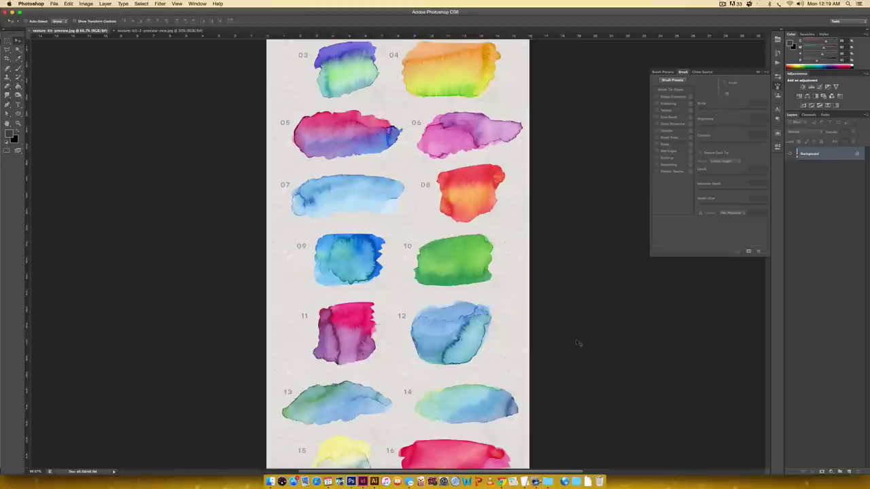
scroll(576, 342, down, 4)
scroll(577, 342, down, 14)
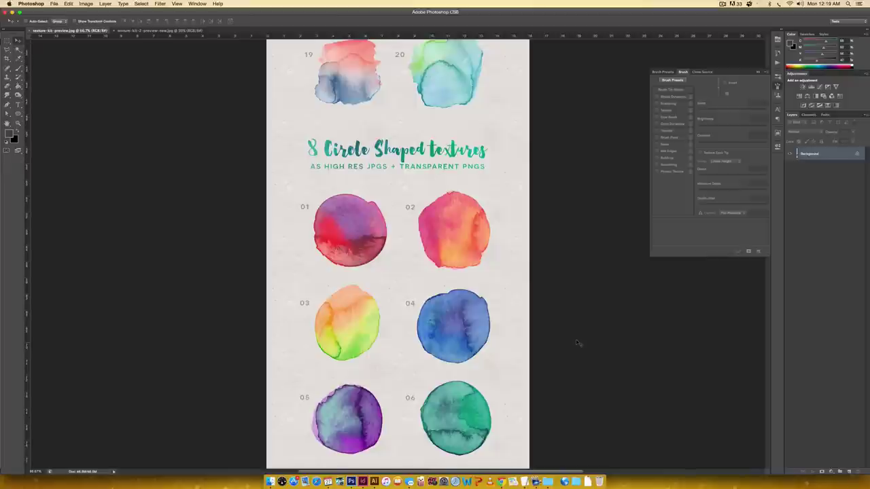
scroll(577, 342, down, 4)
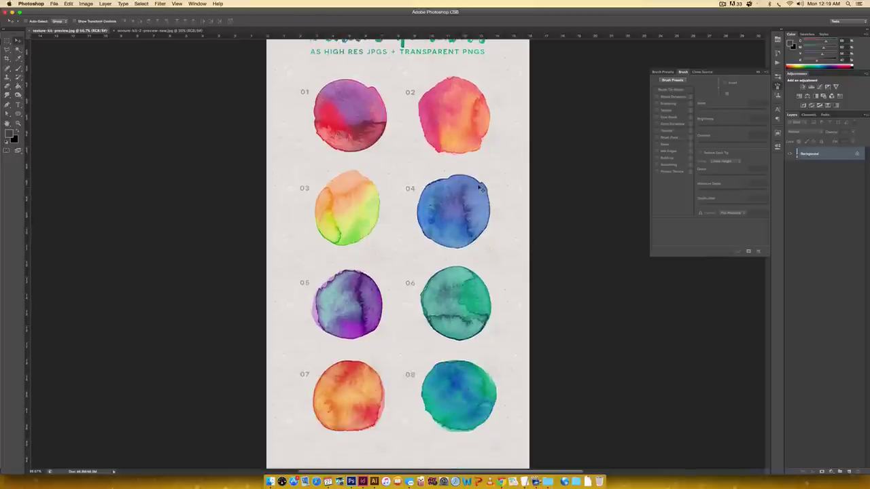
- Browse the Watercolor Texture Kit Vol. 2 preview, then return to Illustrator
click(176, 31)
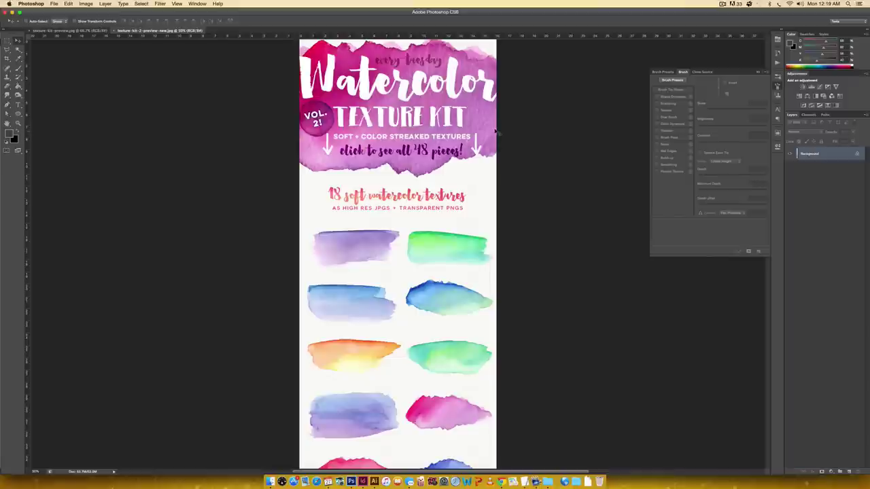
scroll(493, 129, down, 1)
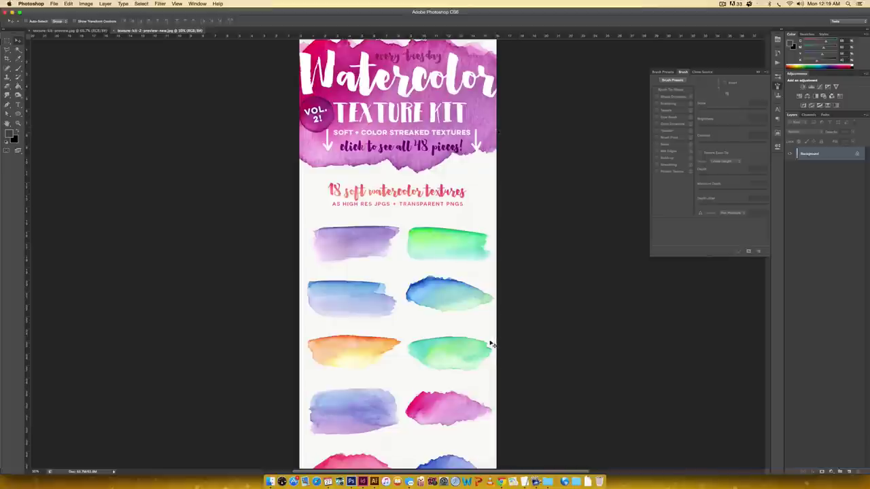
scroll(493, 345, down, 1)
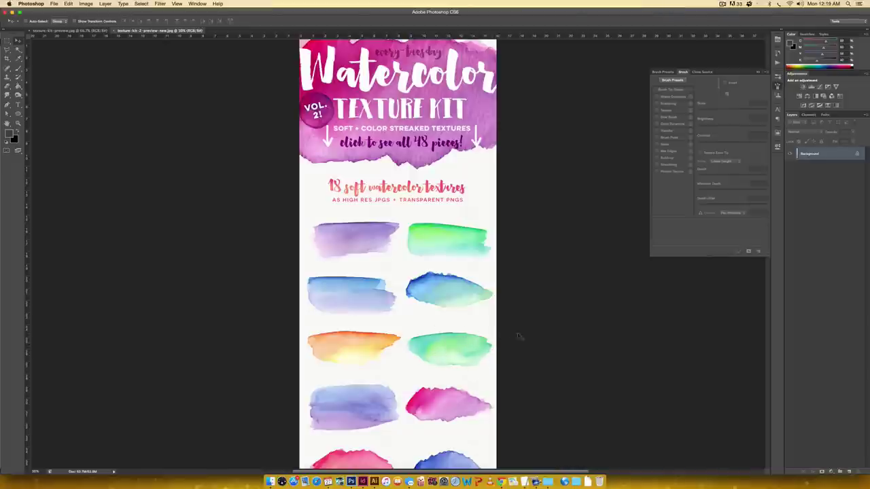
click(373, 482)
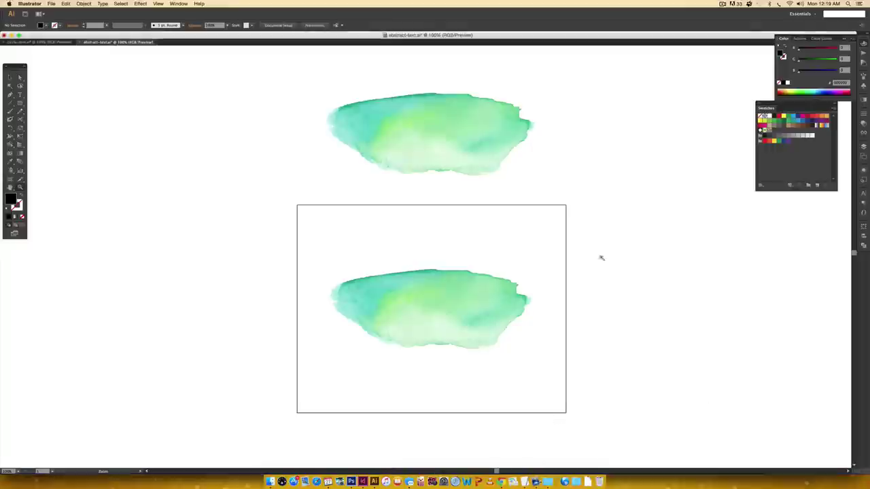
- On circle-test.ai, select the lower watercolor circle and delete it
click(42, 42)
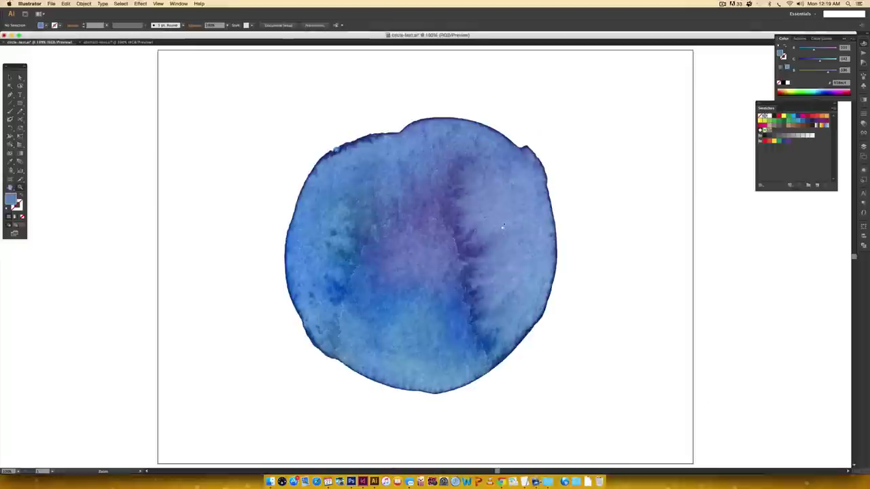
alt+click(602, 233)
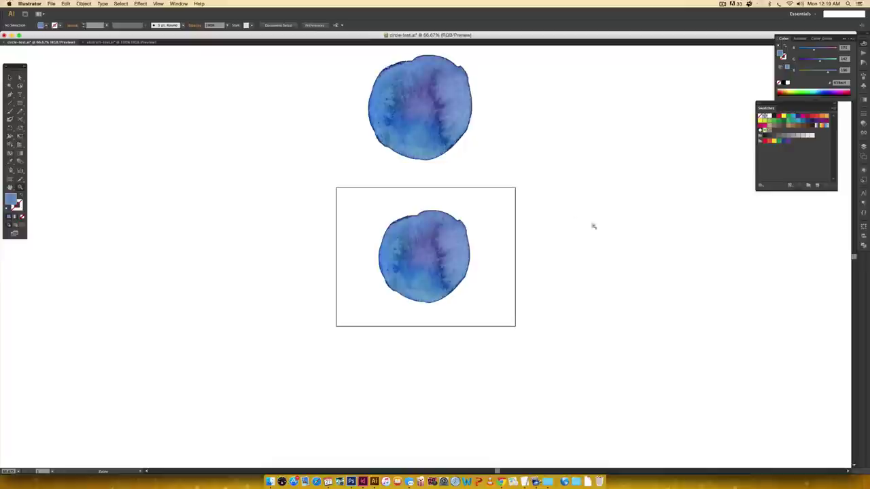
click(352, 193)
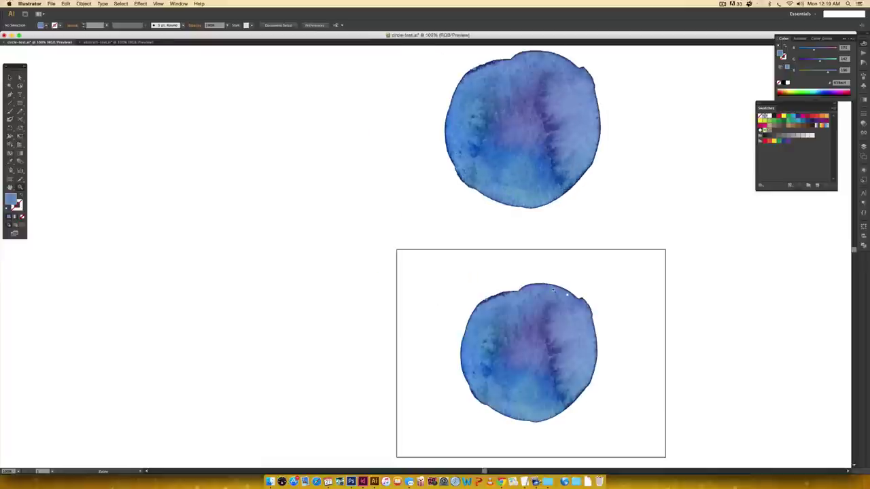
key(v)
drag(442, 257, 624, 432)
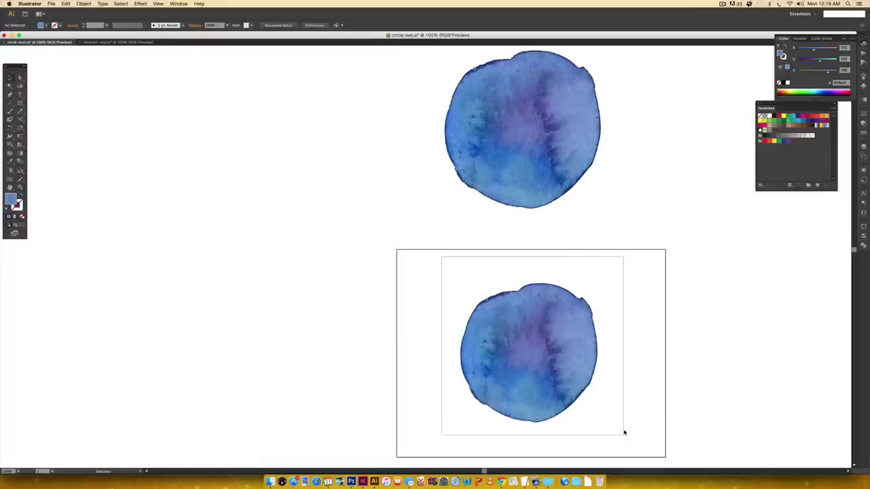
key(Delete)
- Duplicate the upper watercolor image down into the lower artboard
click(544, 139)
drag(544, 139, 553, 360)
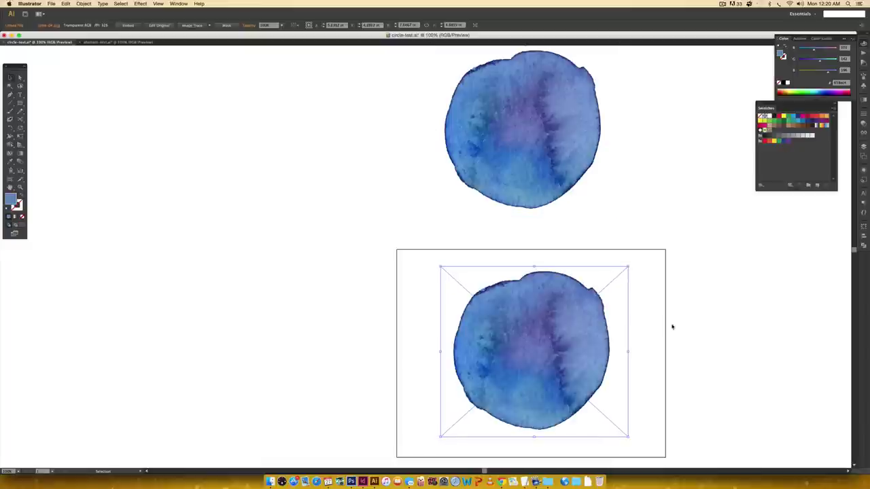
scroll(695, 342, down, 5)
scroll(695, 342, right, 5)
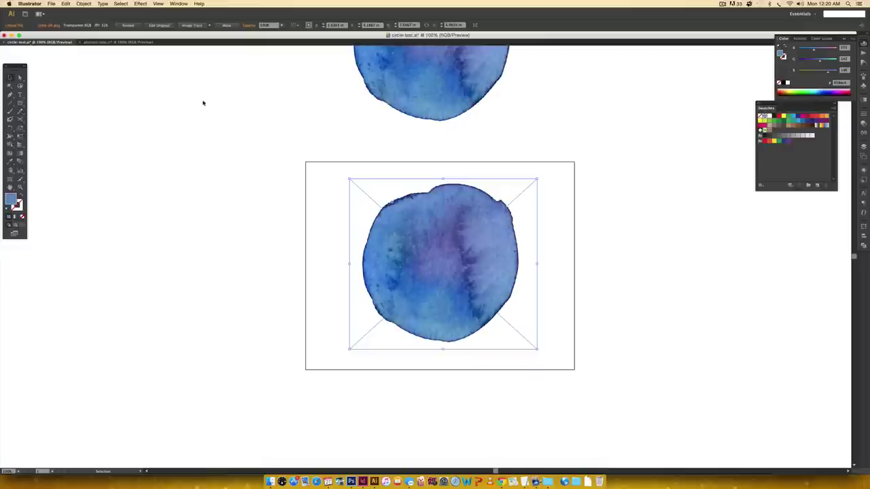
- Image-trace the copied circle with the High Fidelity Photo preset, accepting the large-image warning
click(209, 25)
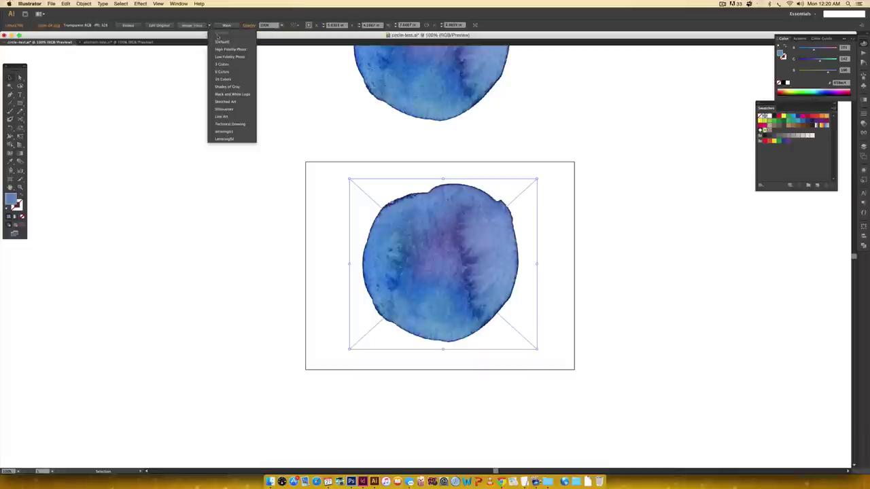
click(225, 49)
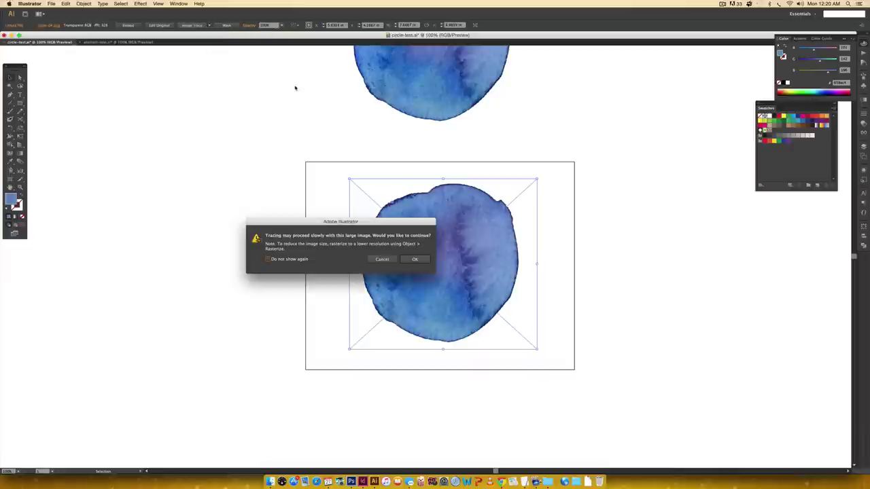
click(416, 259)
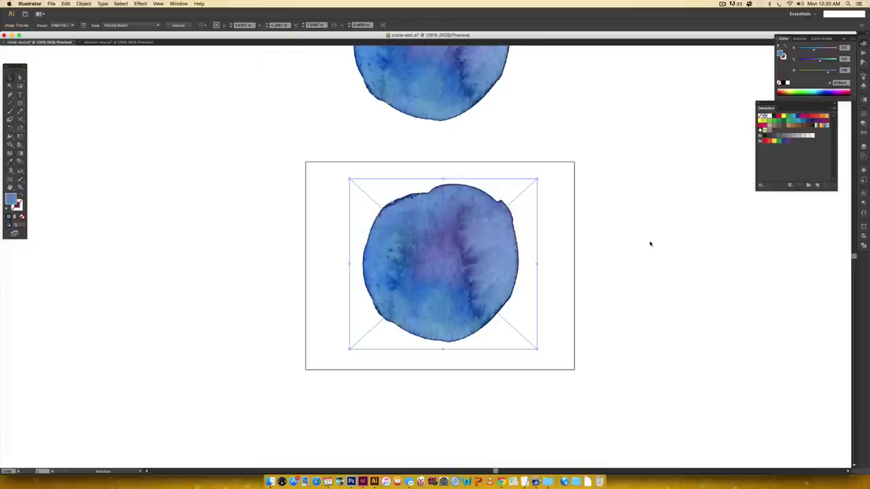
scroll(641, 285, up, 5)
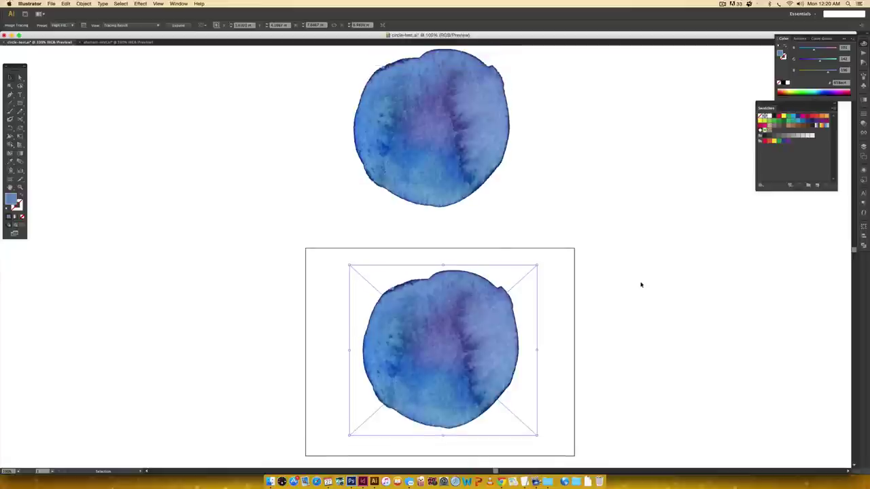
- Open the Image Trace panel, move it onto the canvas, and expand its Advanced options
scroll(640, 284, up, 1)
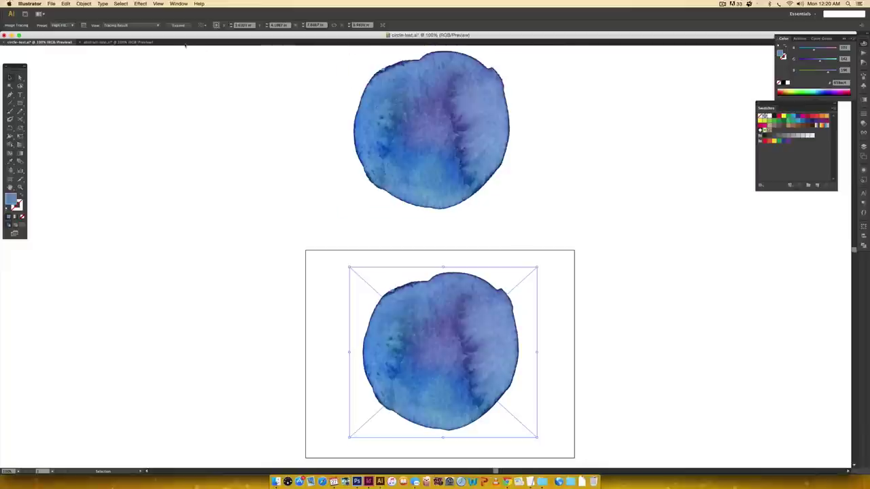
click(84, 26)
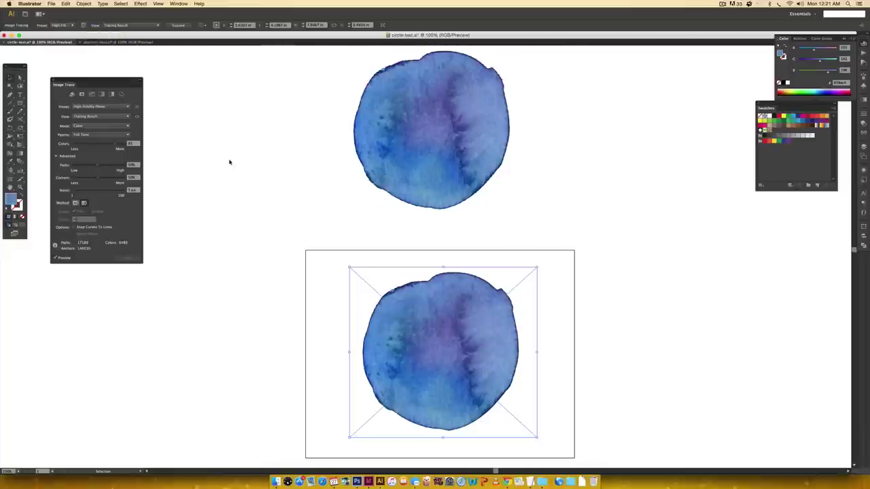
drag(105, 82, 212, 116)
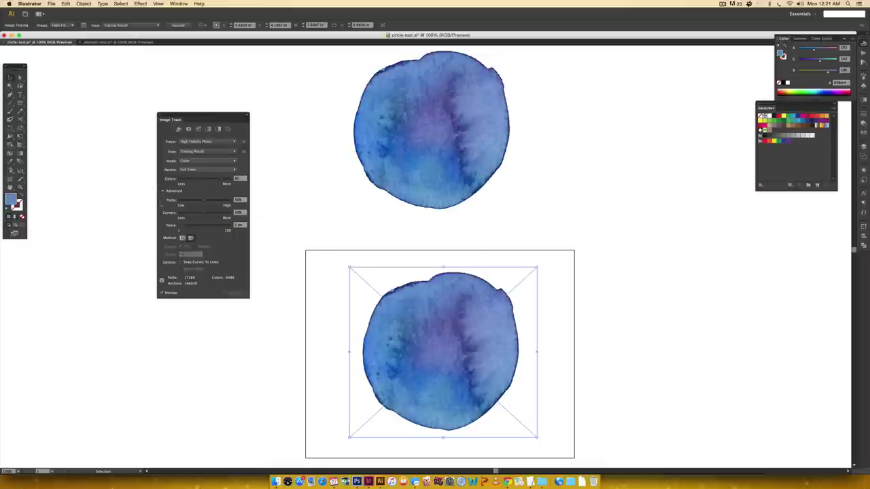
click(162, 191)
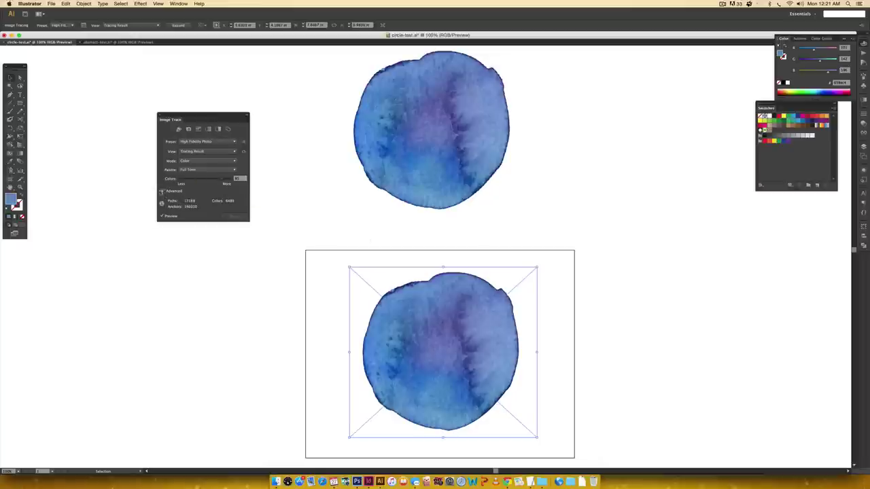
click(163, 192)
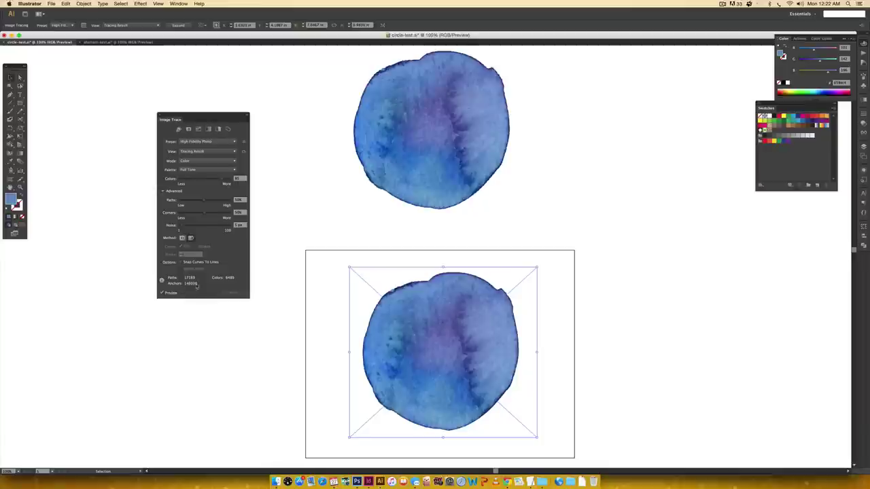
- Enter a low Colors value in the Image Trace panel and re-run the trace
click(238, 179)
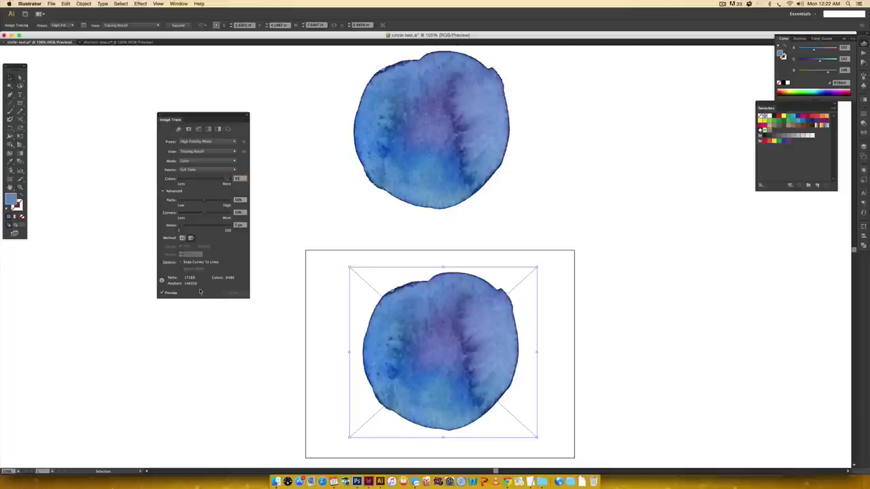
key(Return)
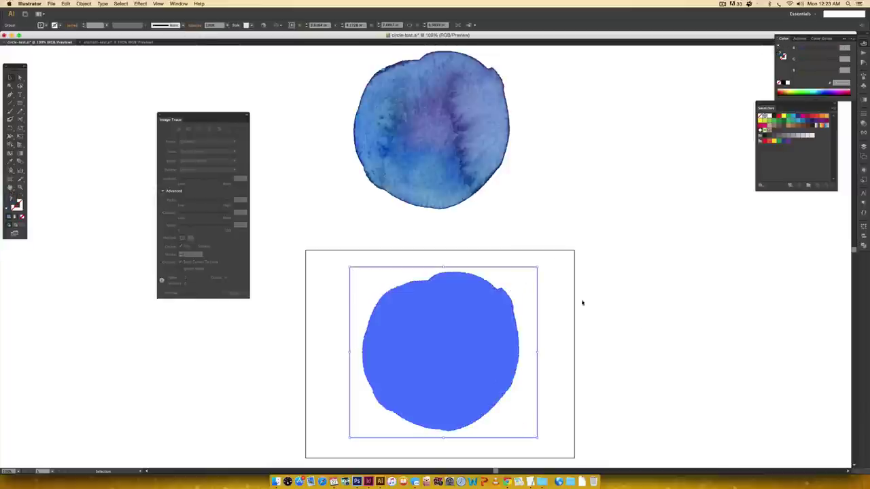
- Zoom in to inspect the flat blue traced shape, then return to 100% view
key(z)
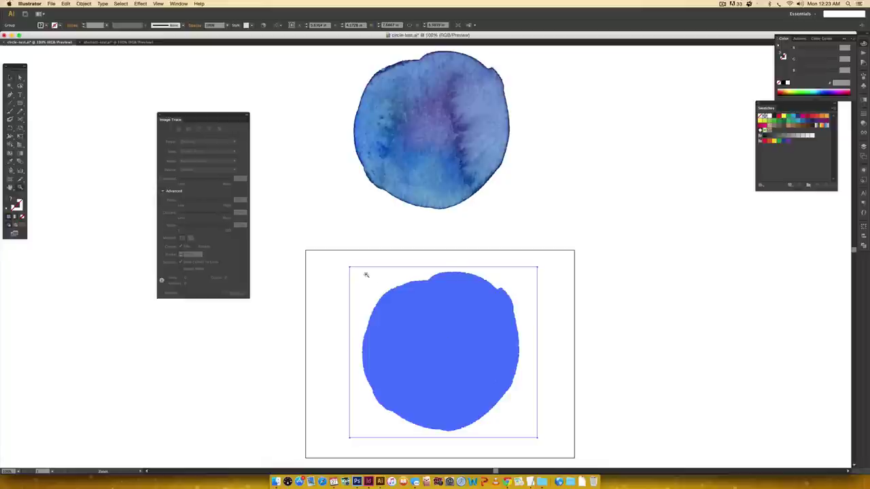
drag(365, 276, 529, 396)
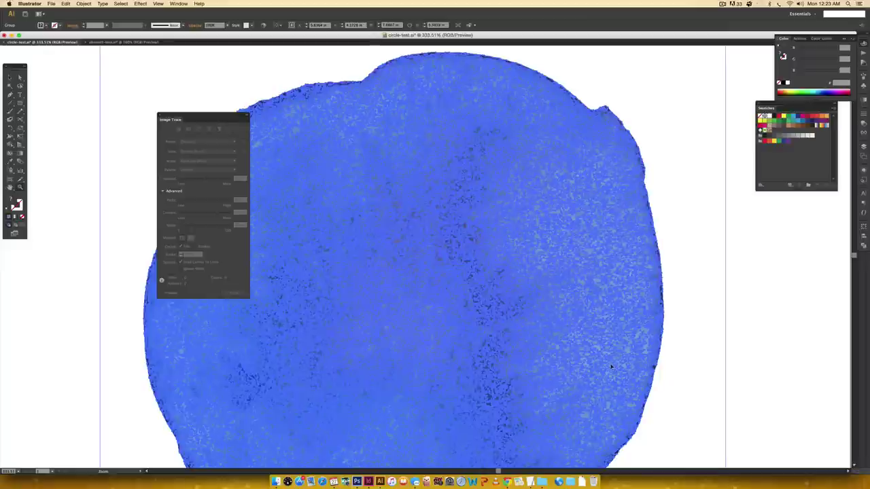
key(super+minus)
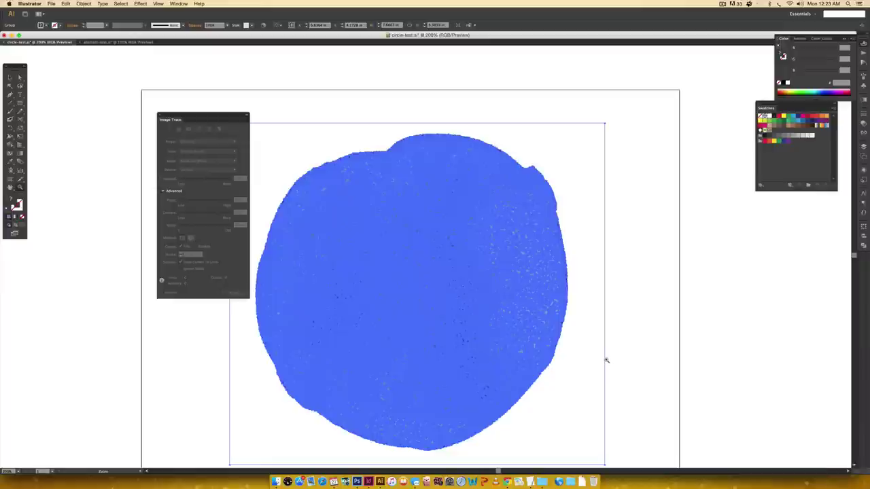
click(605, 361)
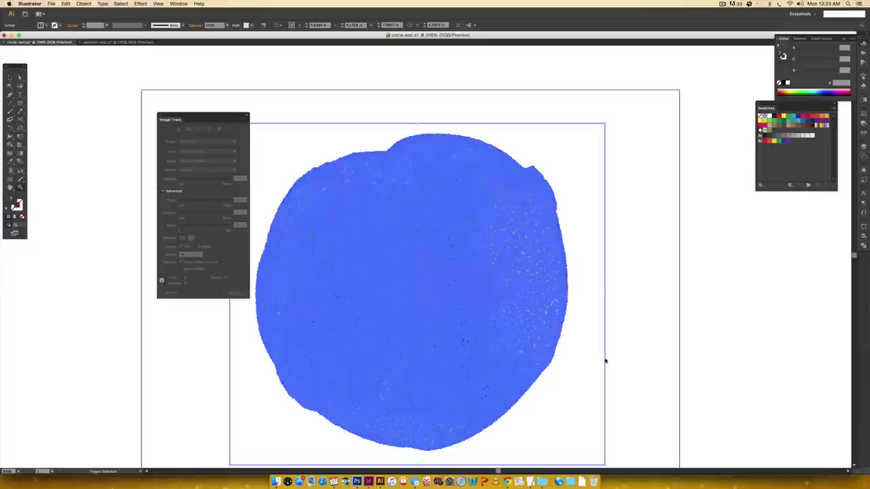
click(647, 339)
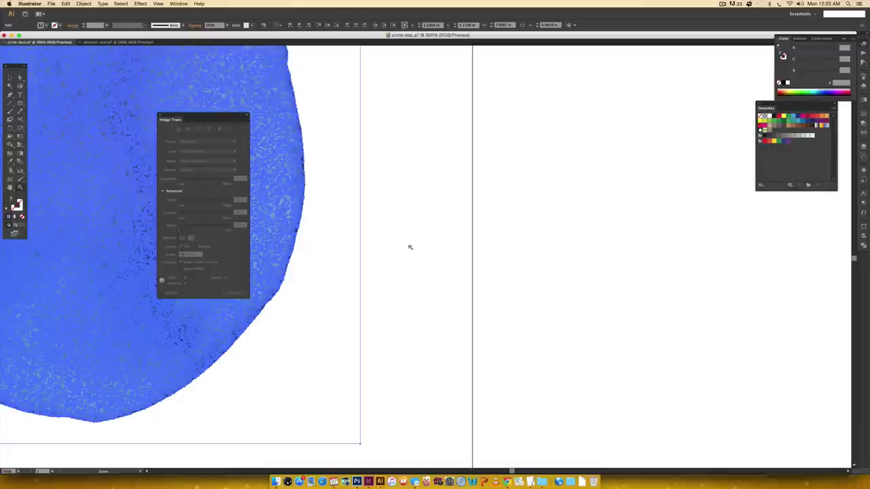
key(super+1)
- Undo the flat blue trace, deselect the circle, and close the Image Trace panel
key(v)
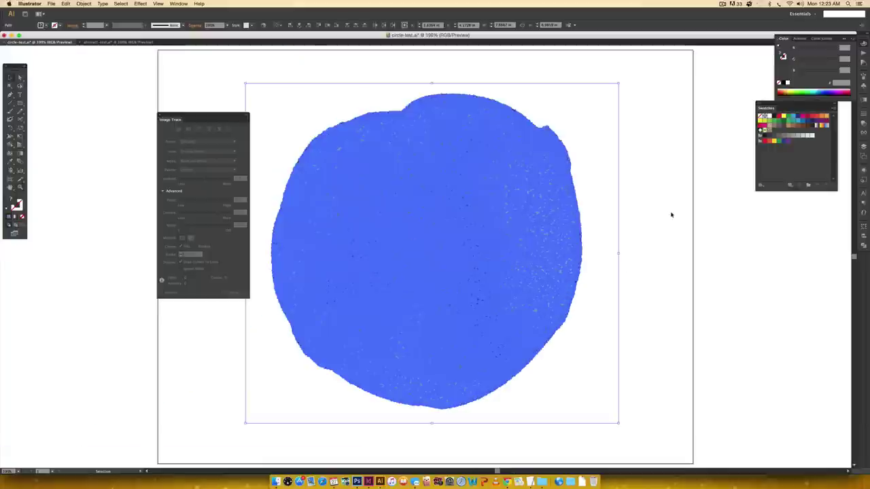
key(super+z)
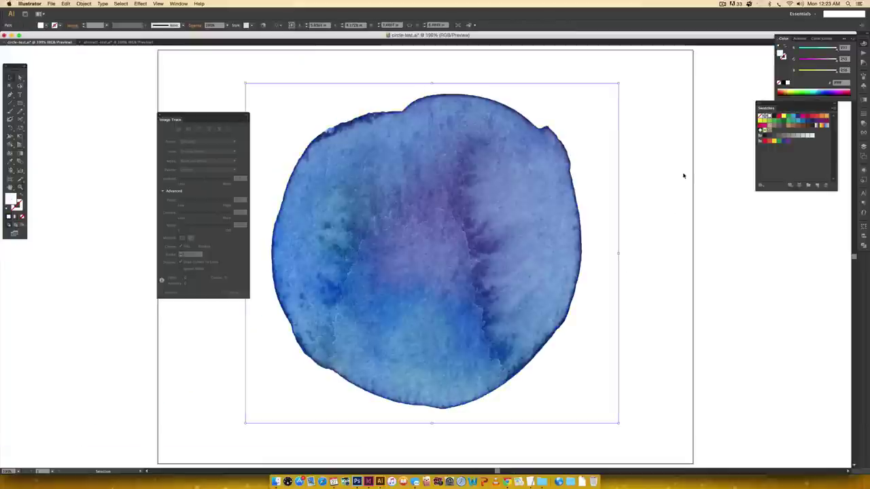
click(684, 176)
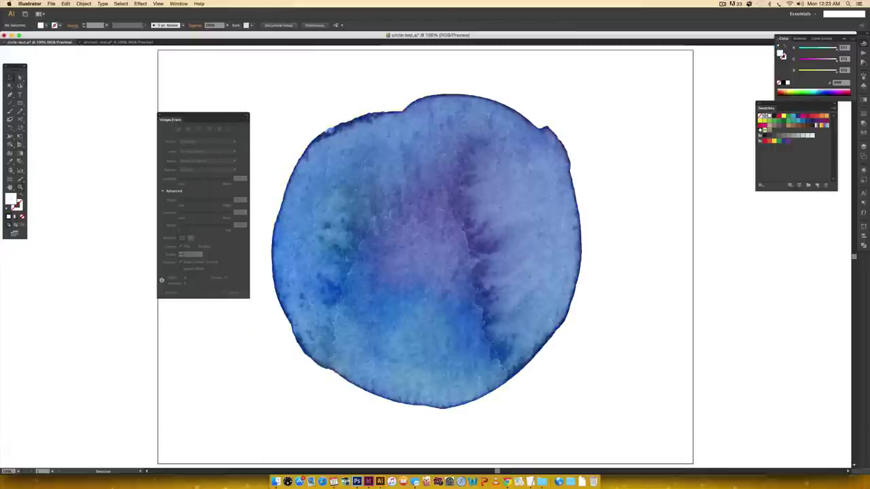
click(159, 115)
drag(607, 248, 608, 267)
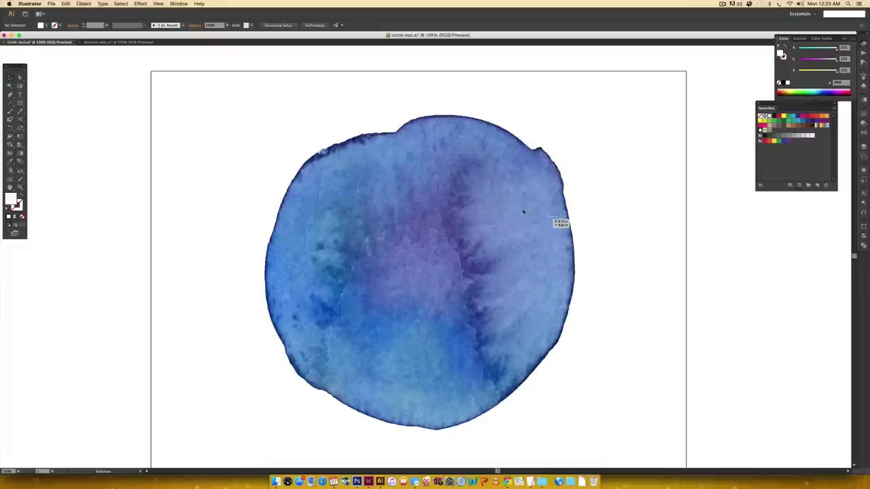
- Zoom into the circle's upper right and reshape a path edge to cover a white speck
key(z)
drag(499, 197, 538, 230)
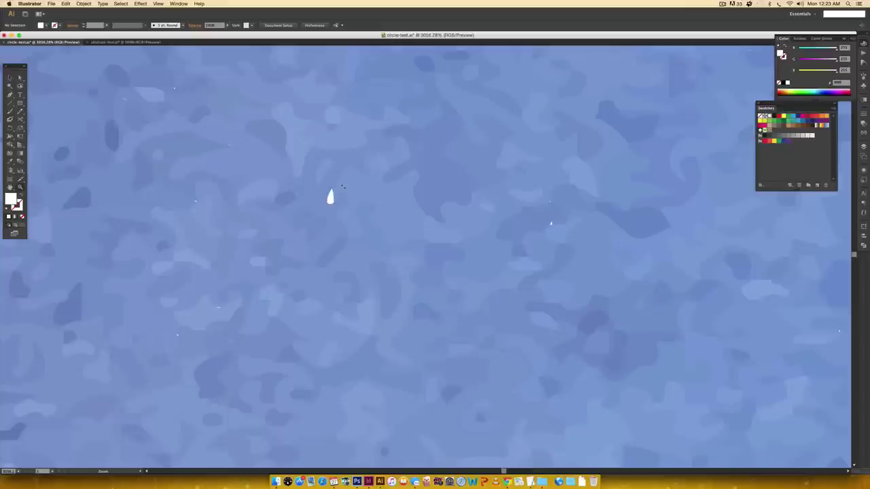
key(space)
drag(323, 243, 367, 260)
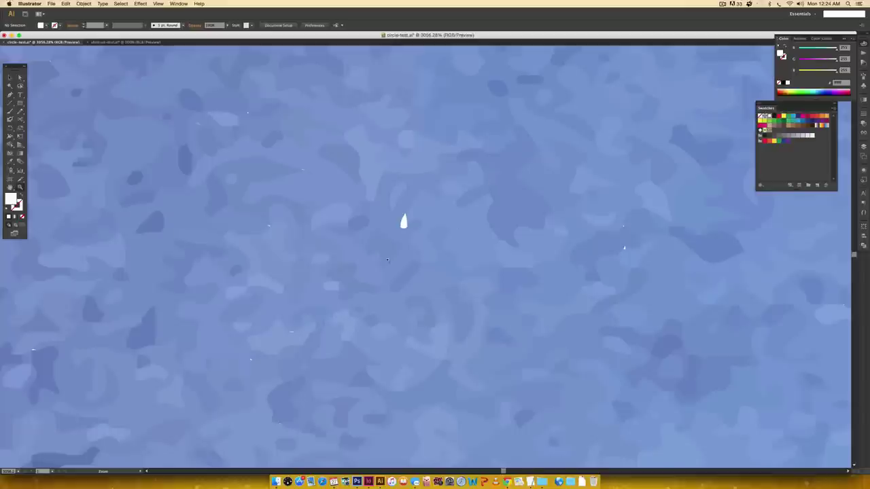
key(a)
drag(386, 217, 484, 307)
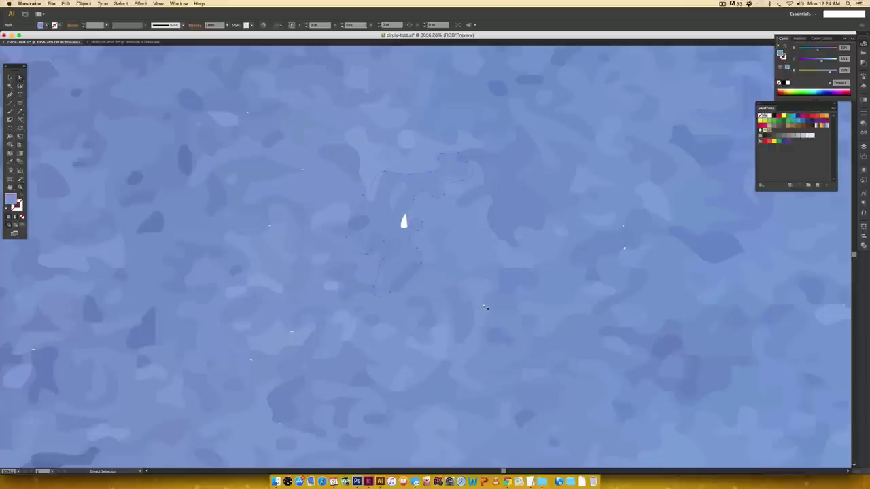
drag(399, 209, 418, 223)
key(n)
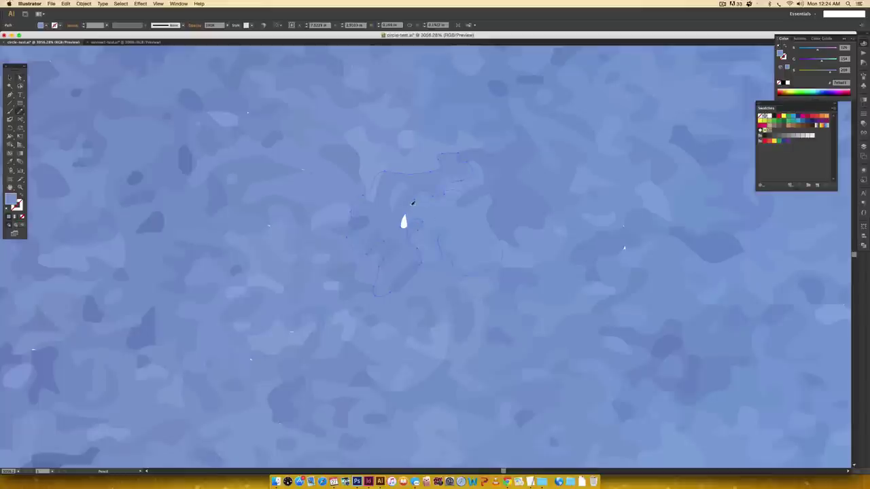
drag(410, 202, 415, 219)
scroll(439, 247, left, 10)
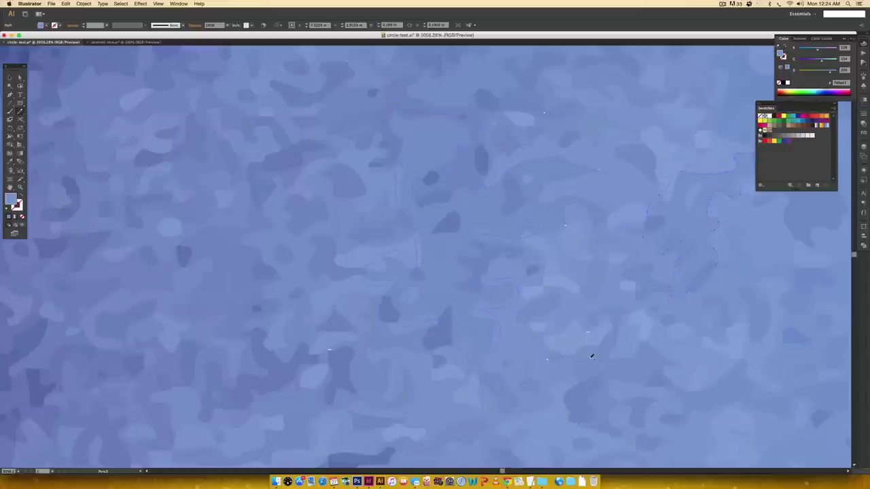
- Select a stray speck path in the circle, then zoom out to see more
key(a)
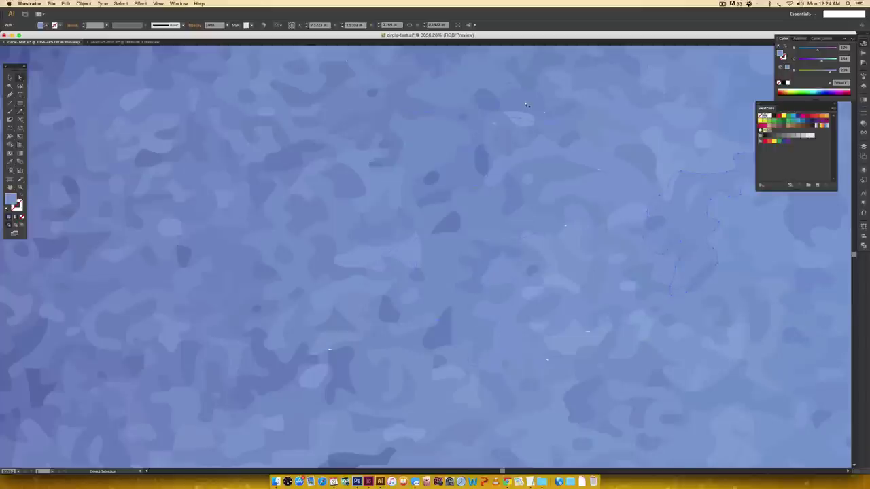
click(543, 111)
key(n)
key(super+minus)
key(super+minus)
key(super+minus)
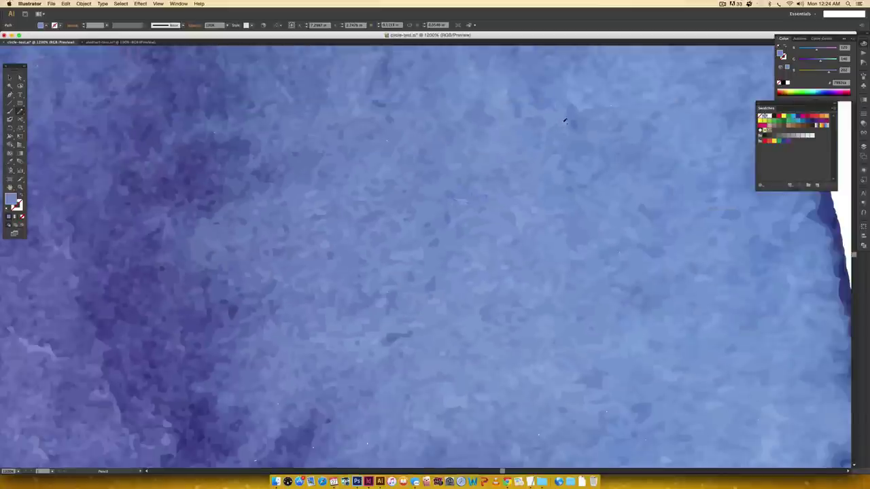
scroll(485, 318, right, 5)
scroll(485, 317, down, 3)
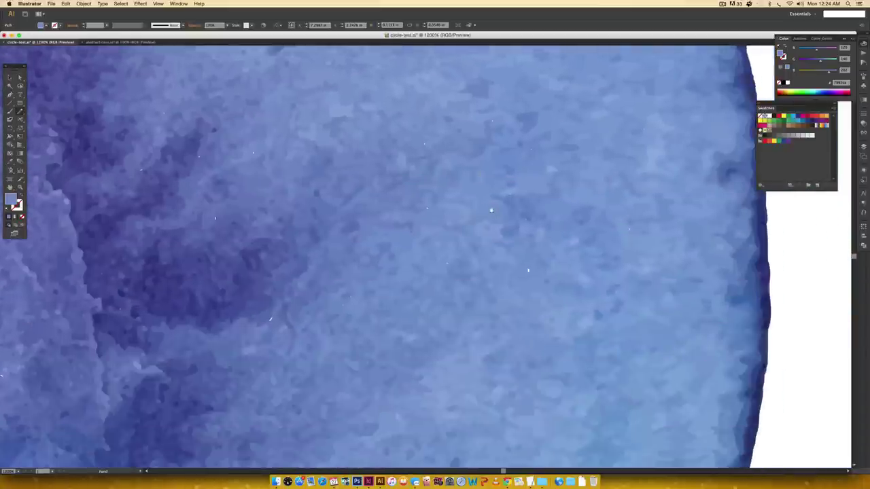
- Zoom in on the white crescent speck, draw and undo a freehand path, then fit the artboard
key(z)
drag(252, 301, 312, 346)
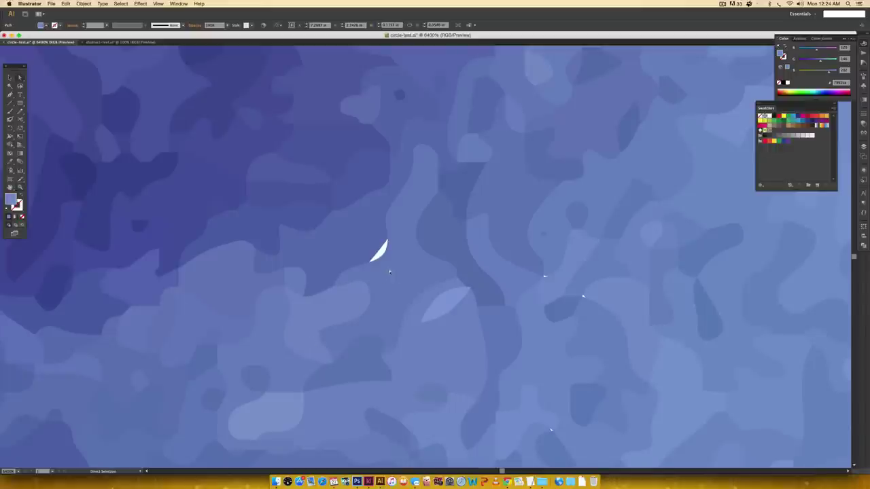
key(n)
drag(408, 259, 353, 265)
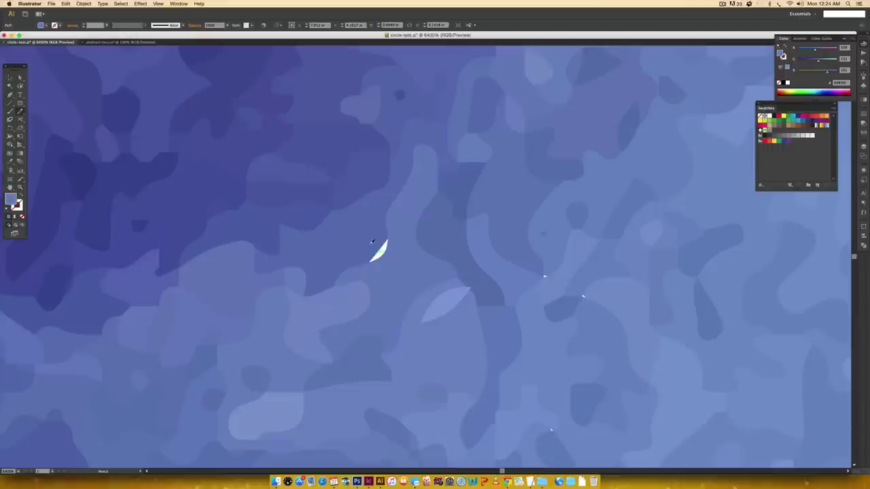
key(ctrl+z)
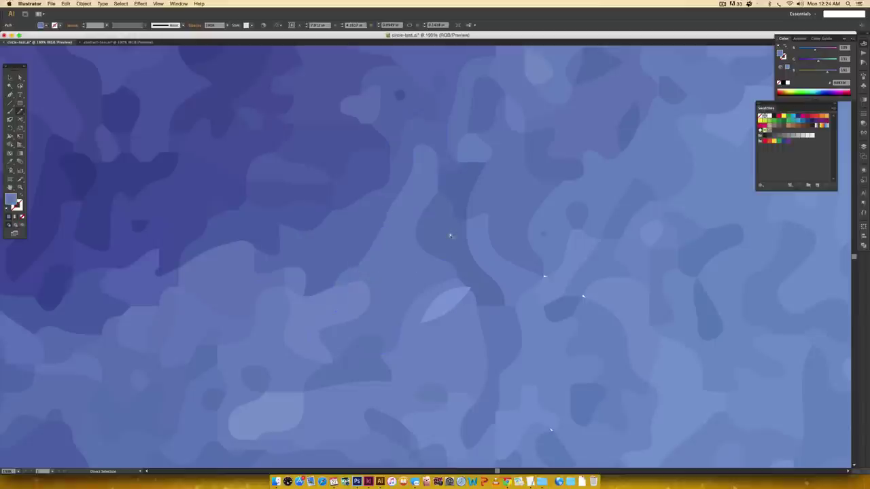
key(ctrl+0)
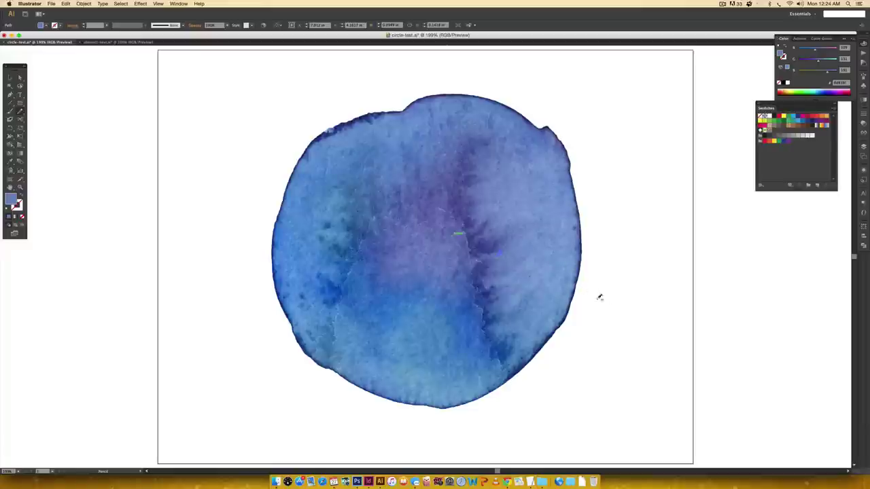
key(v)
click(660, 331)
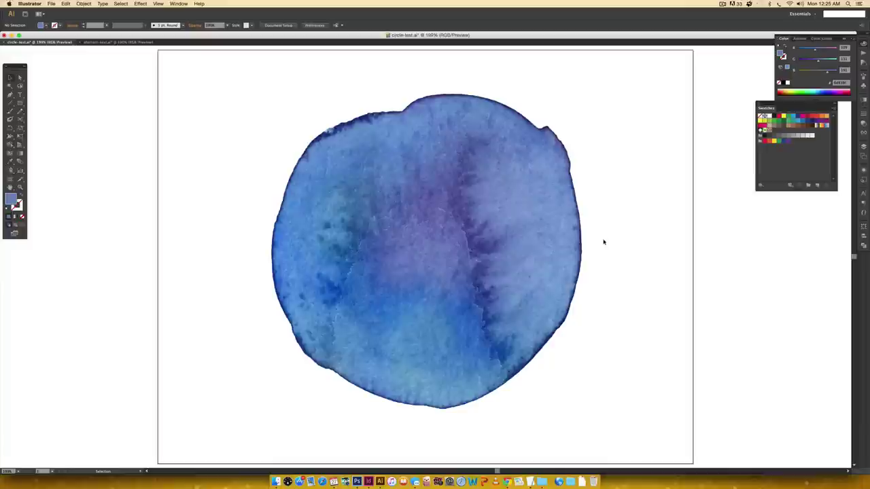
- Draw a black-filled rectangle covering most of the artboard
key(m)
drag(212, 64, 663, 439)
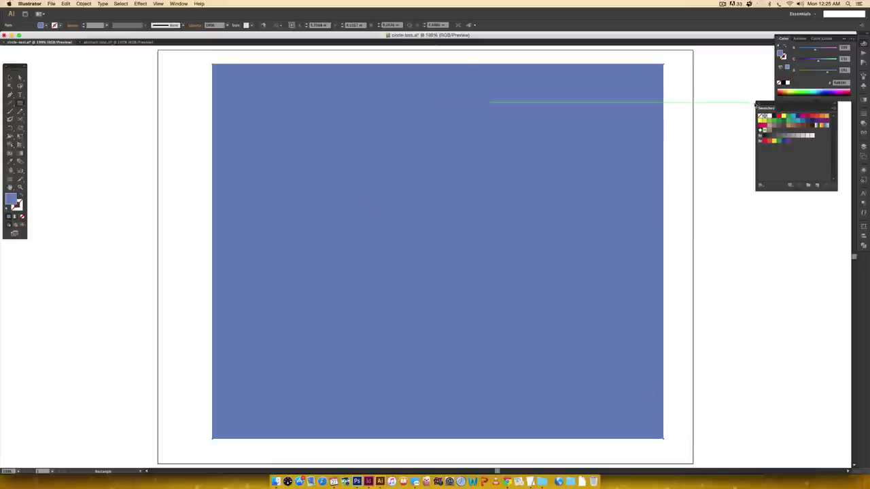
click(783, 82)
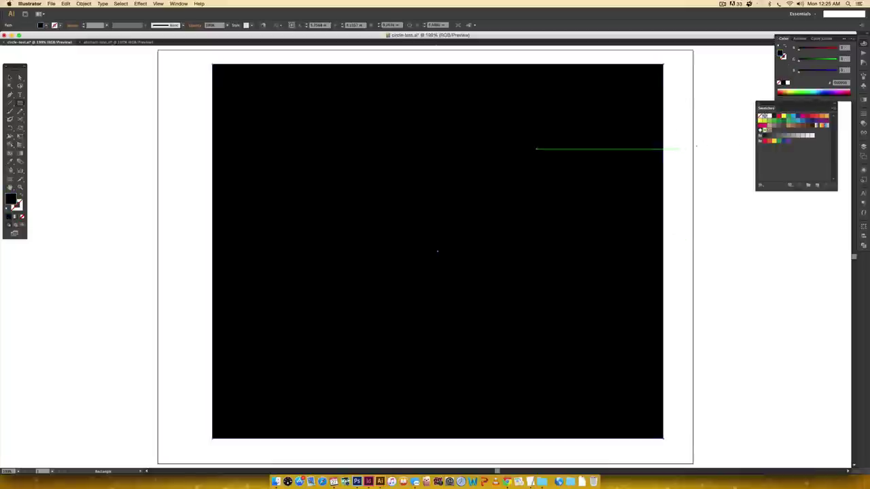
- Send the black rectangle behind the traced circle and zoom out to the whole page
right_click(569, 160)
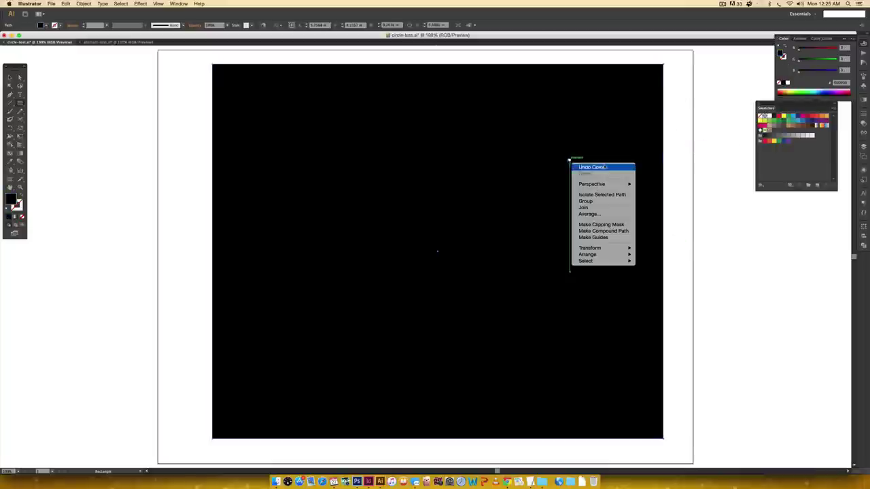
mouse_move(611, 254)
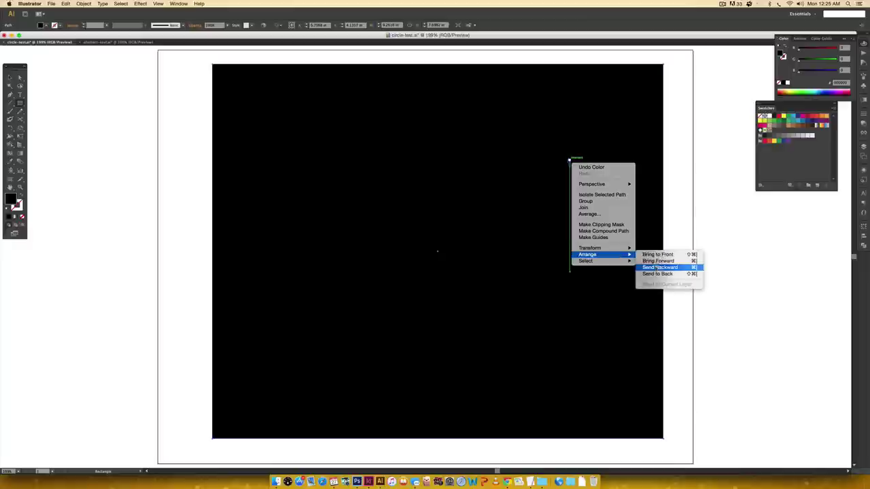
click(657, 274)
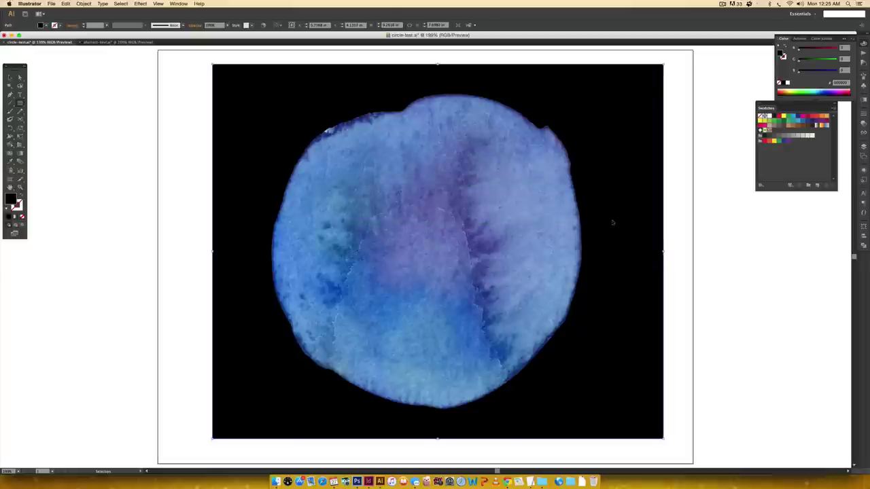
key(super+minus)
key(super+minus)
scroll(581, 221, up, 3)
scroll(580, 221, up, 1)
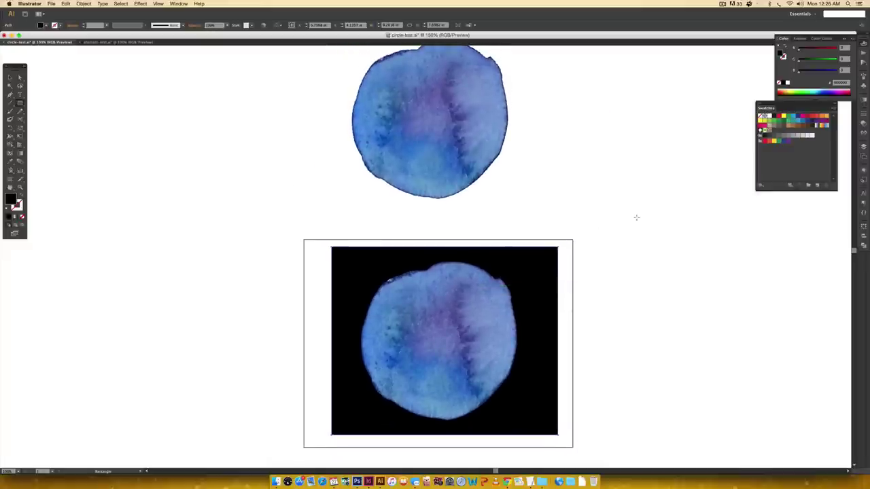
- On abstract-test.ai, marquee-select the traced swash copy on the artboard and delete it
click(117, 43)
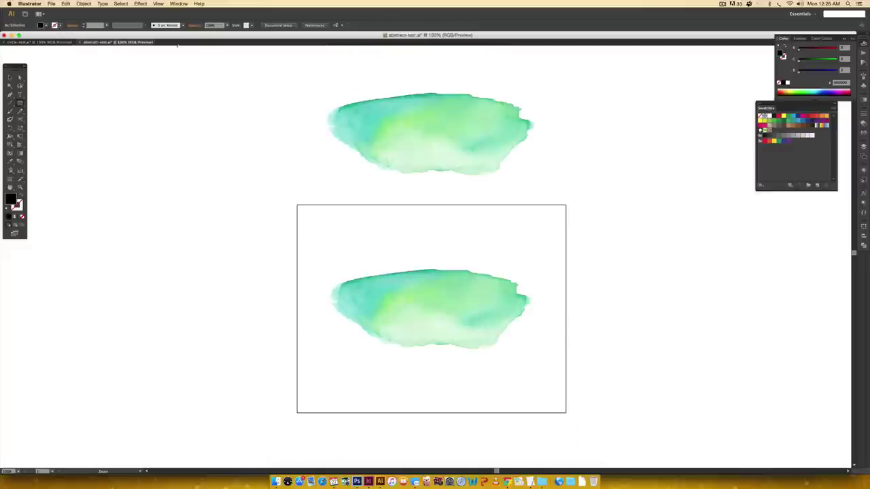
key(v)
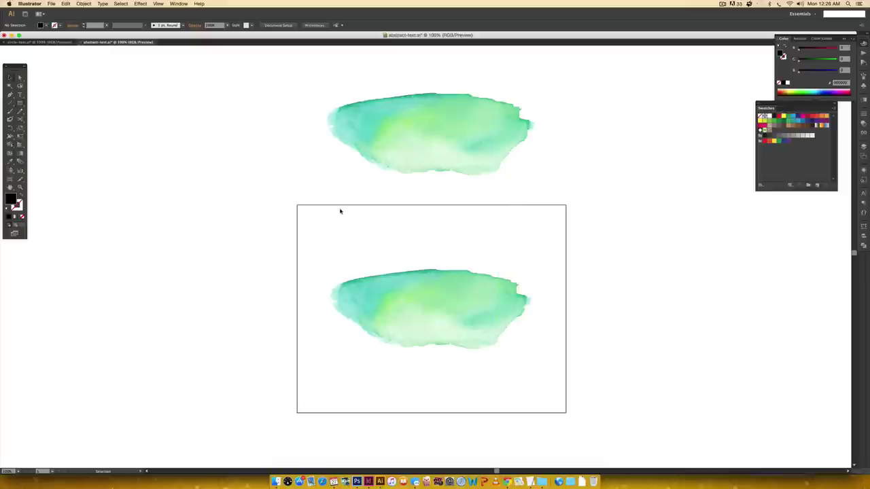
drag(330, 220, 558, 376)
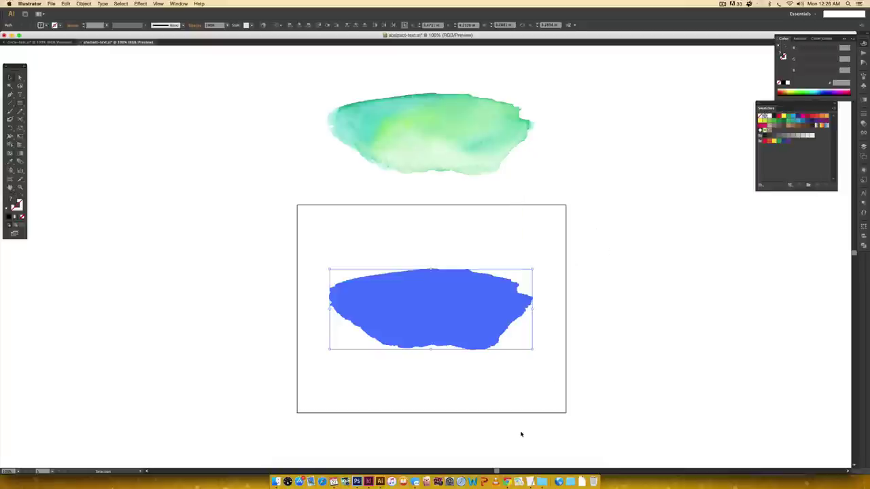
key(Delete)
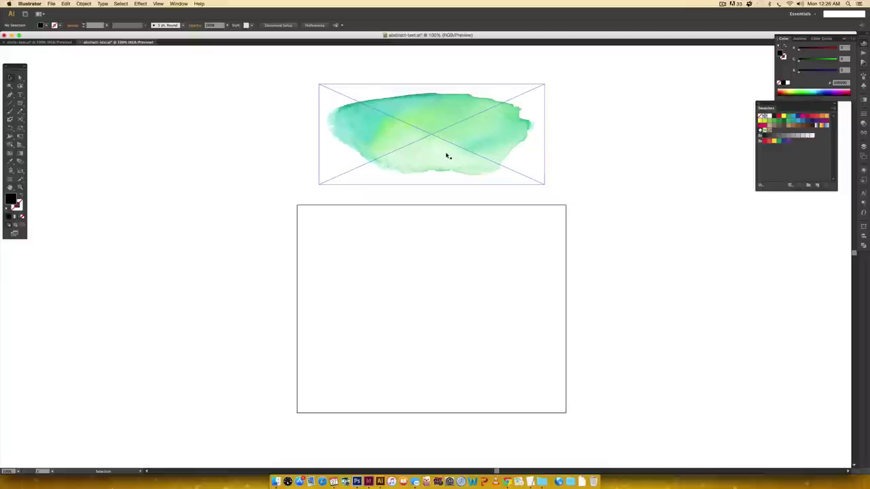
- Alt-drag a copy of the green swash into the artboard and trace it with High Fidelity Photo
drag(444, 169, 450, 318)
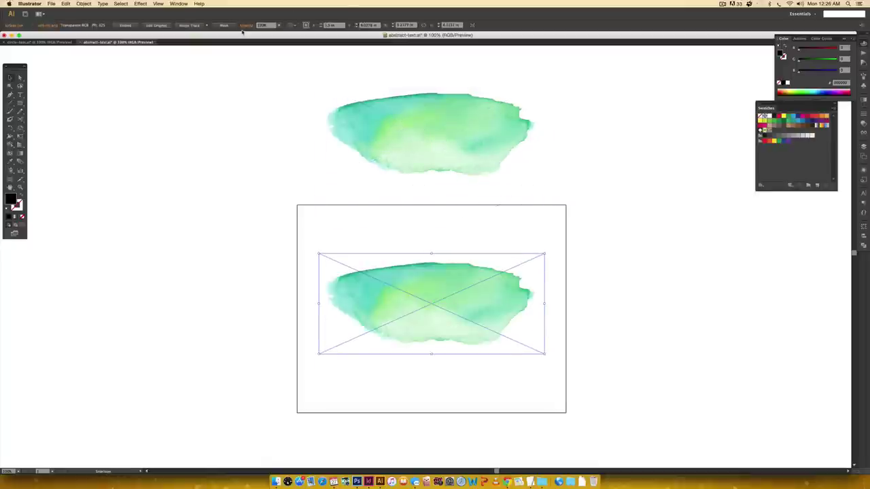
click(206, 26)
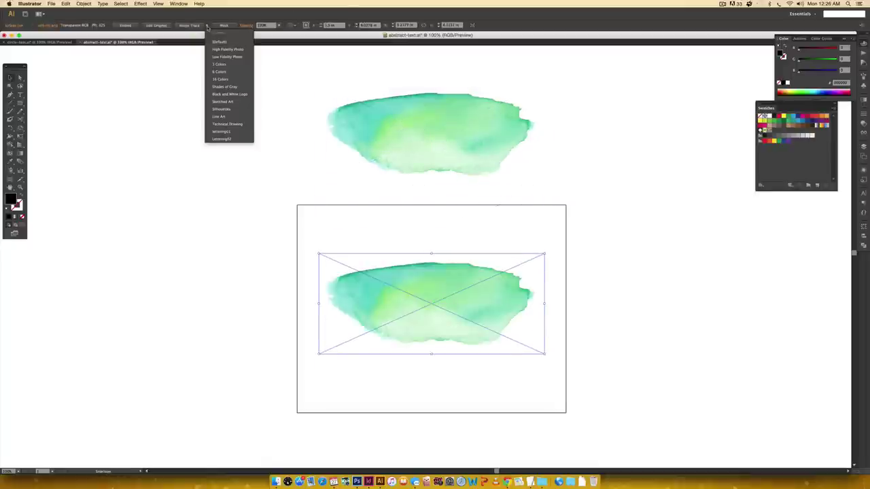
click(229, 52)
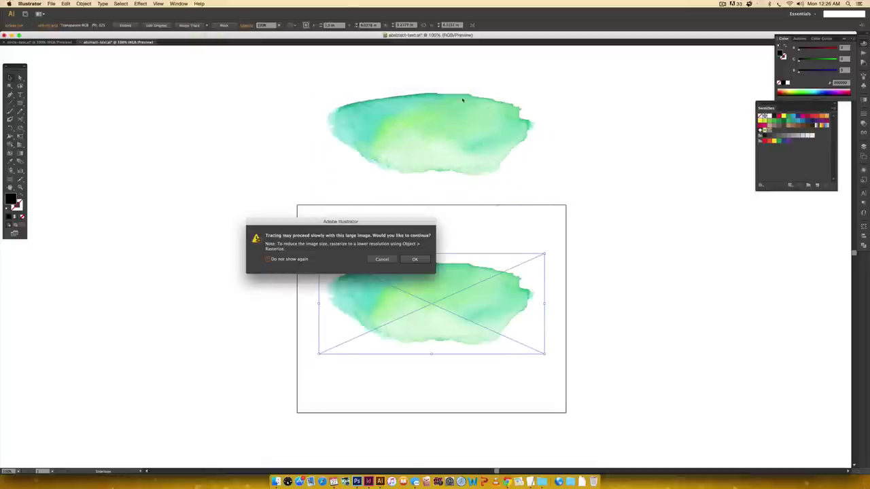
click(422, 260)
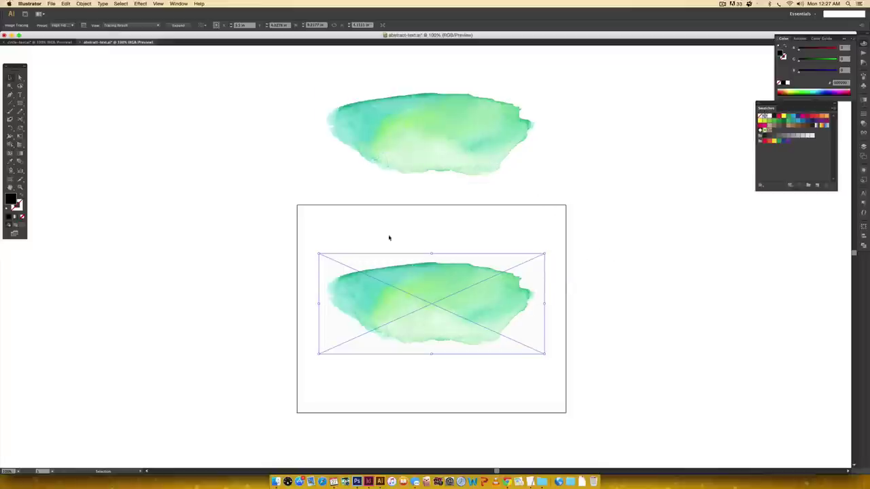
- Zoom in on both green swashes and open the Image Trace panel showing the High Fidelity Photo settings
key(z)
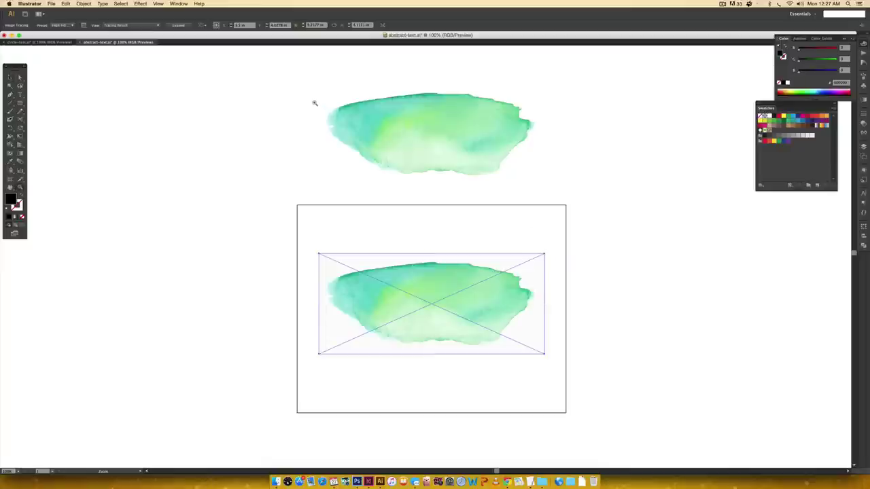
drag(316, 98, 600, 372)
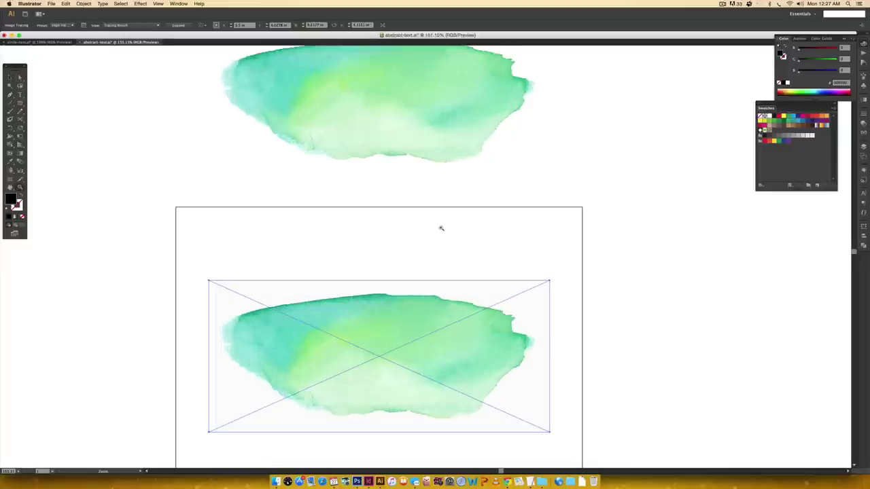
scroll(440, 227, left, 3)
scroll(441, 227, up, 1)
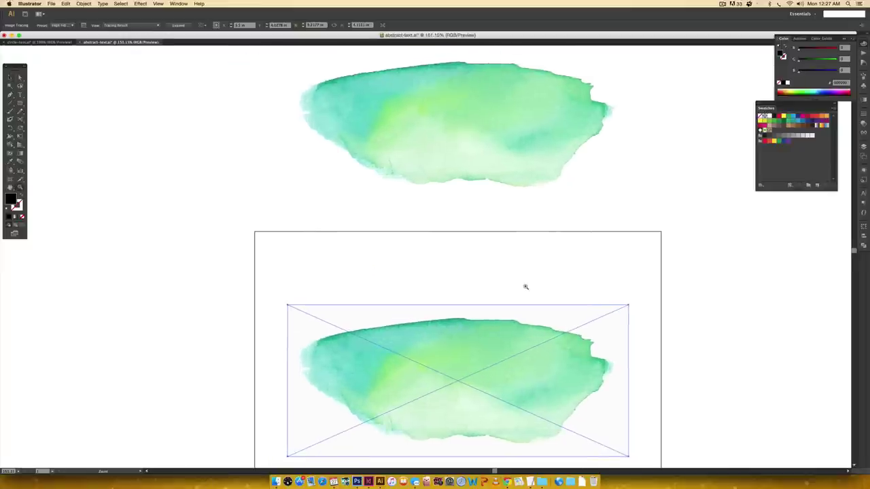
click(83, 26)
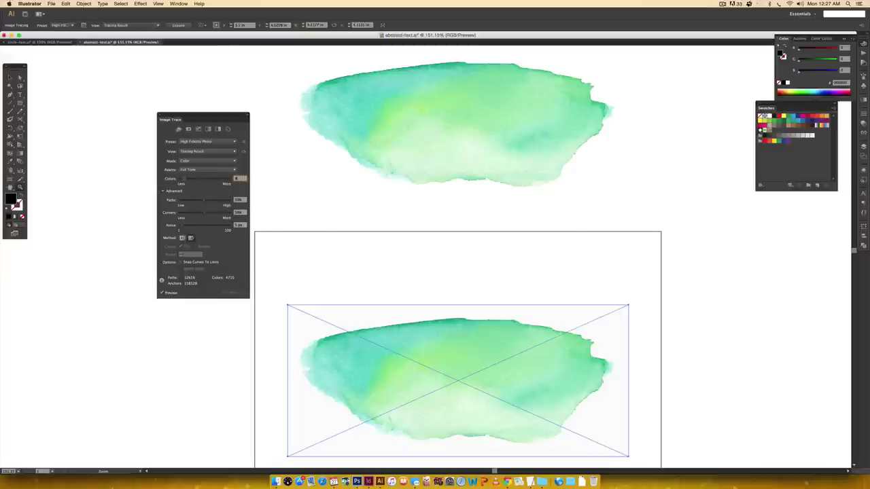
text(30)
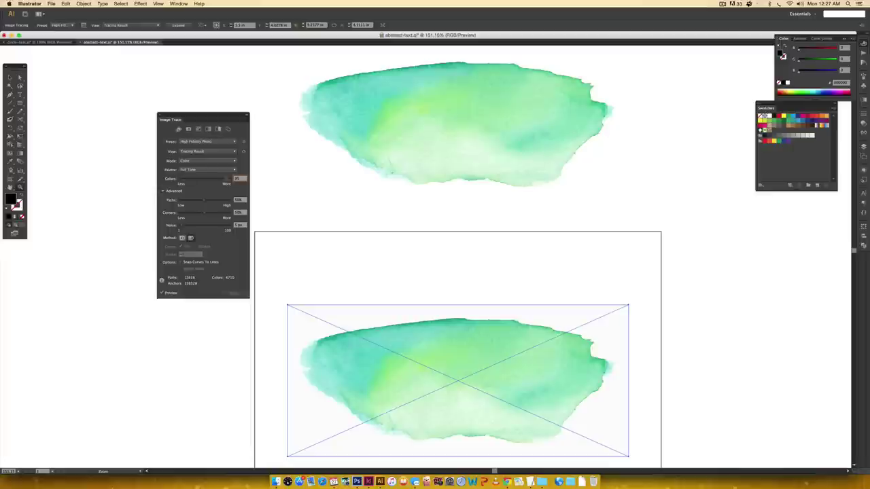
click(244, 213)
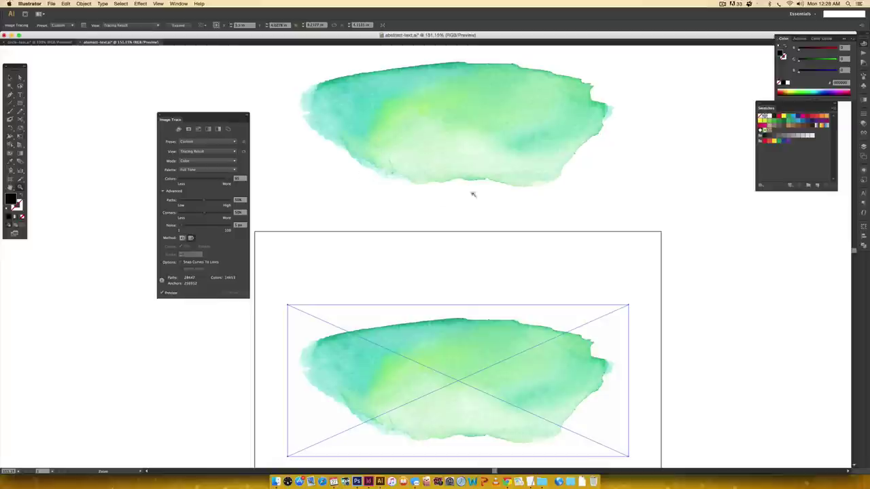
key(z)
drag(417, 299, 515, 386)
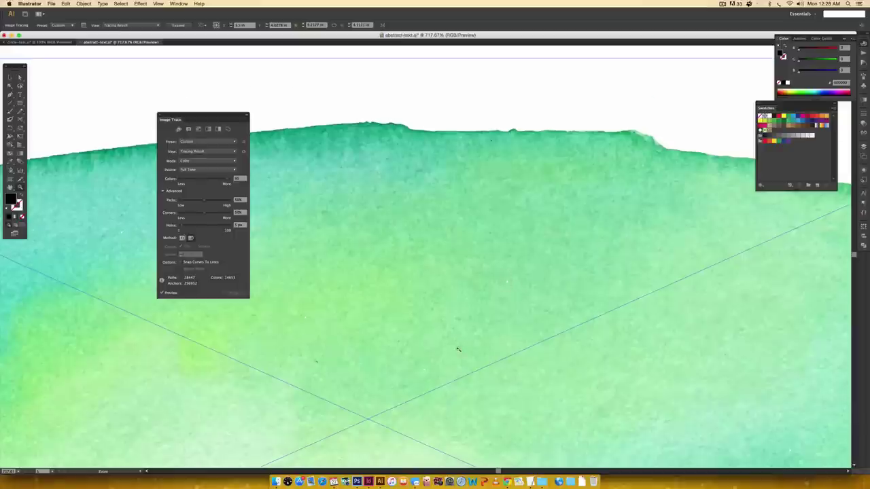
scroll(458, 349, down, 10)
scroll(458, 349, right, 5)
scroll(458, 349, up, 5)
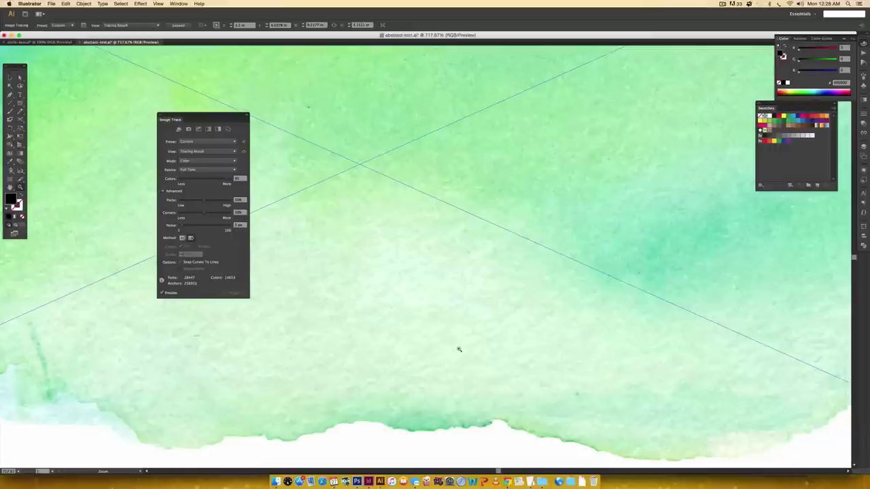
scroll(458, 349, up, 10)
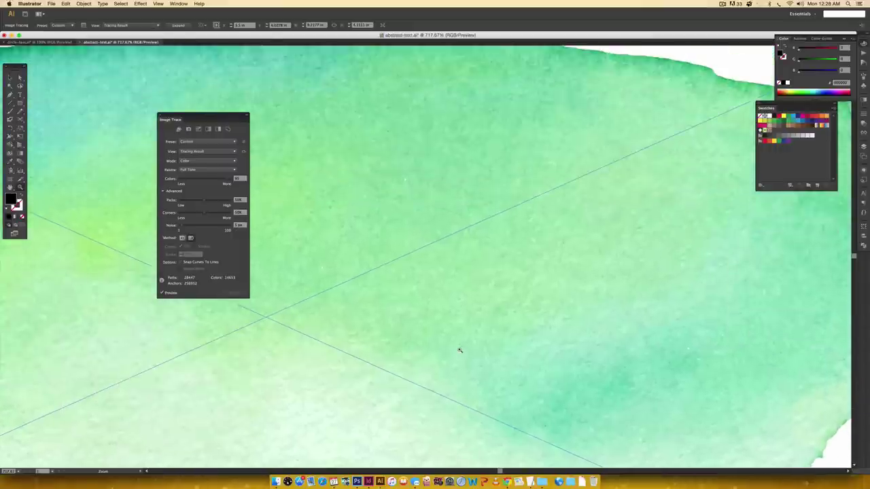
scroll(463, 351, left, 6)
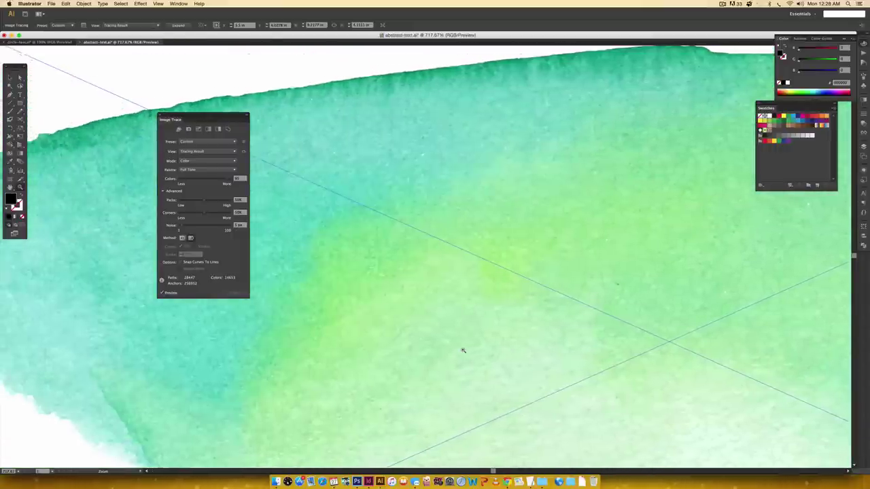
scroll(463, 351, left, 2)
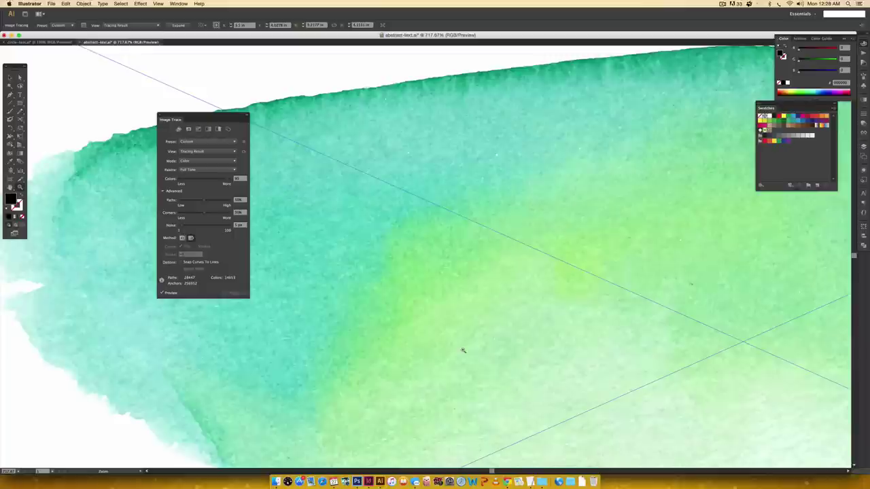
- Expand the High Fidelity Photo trace into editable vector paths and close the Image Trace panel
key(super+minus)
key(super+minus)
key(super+minus)
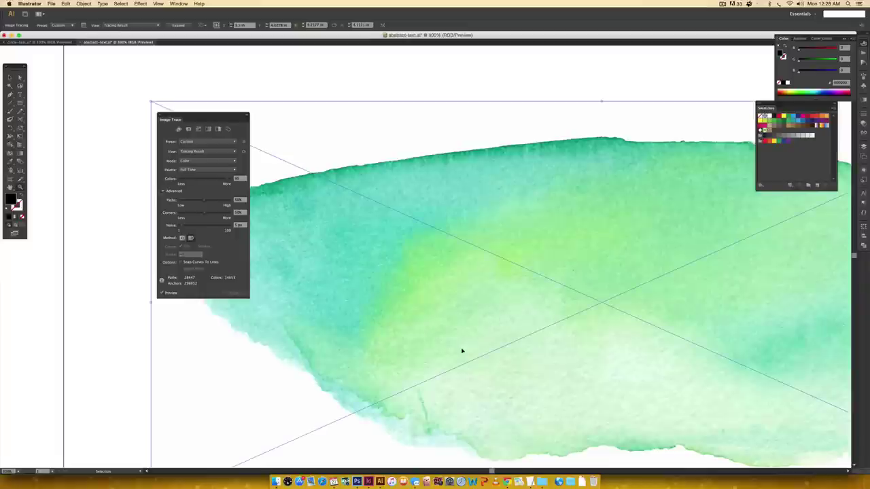
key(super+minus)
key(super+minus)
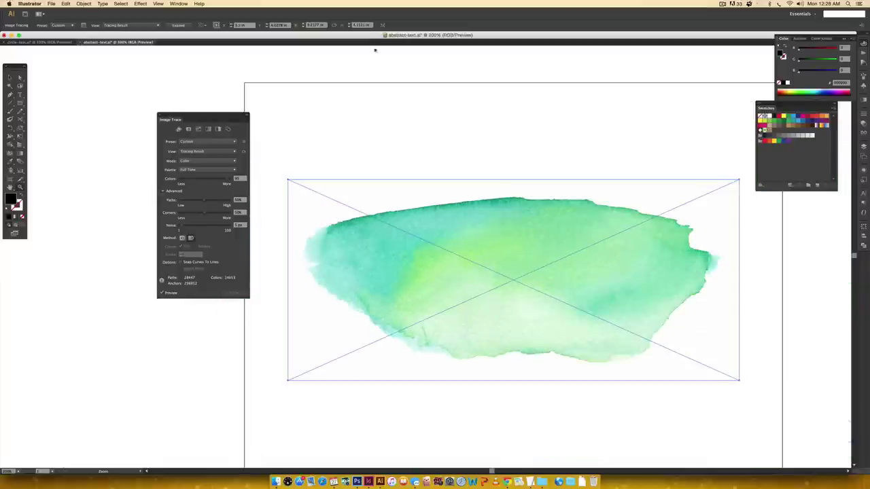
click(178, 25)
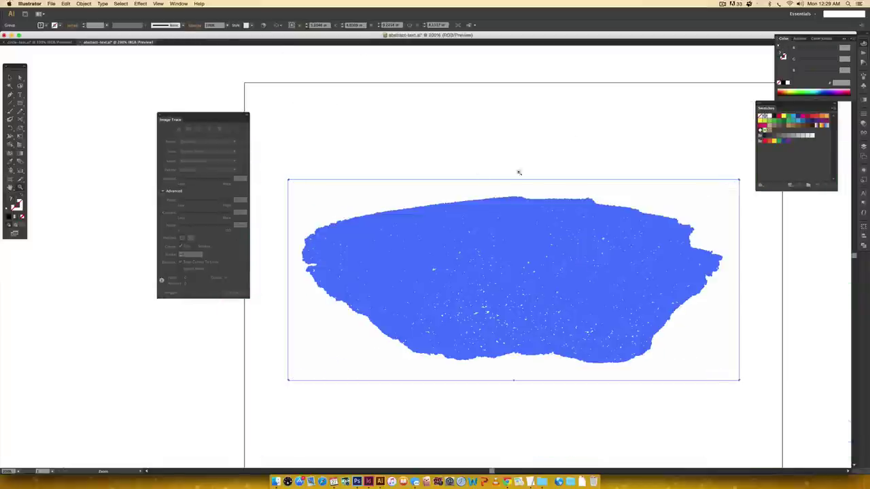
click(161, 115)
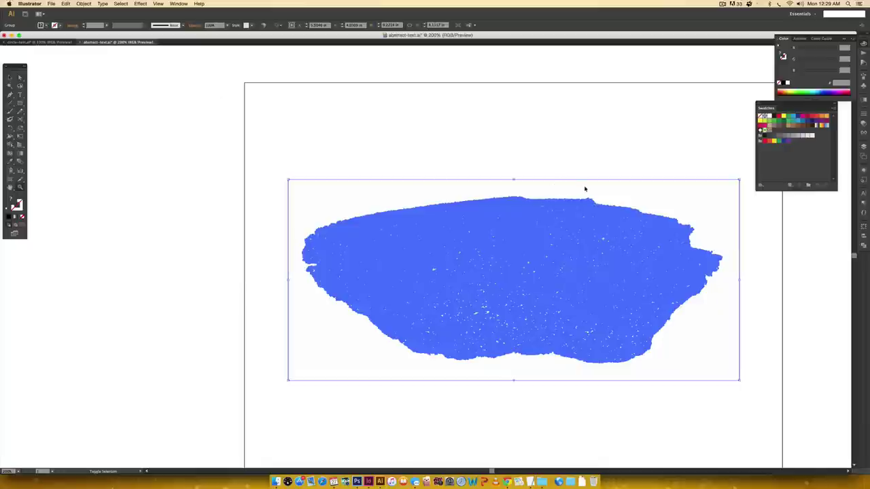
- Deselect, zoom out to centre the lower artboard, and switch to Outline view with Cmd+Y
click(713, 190)
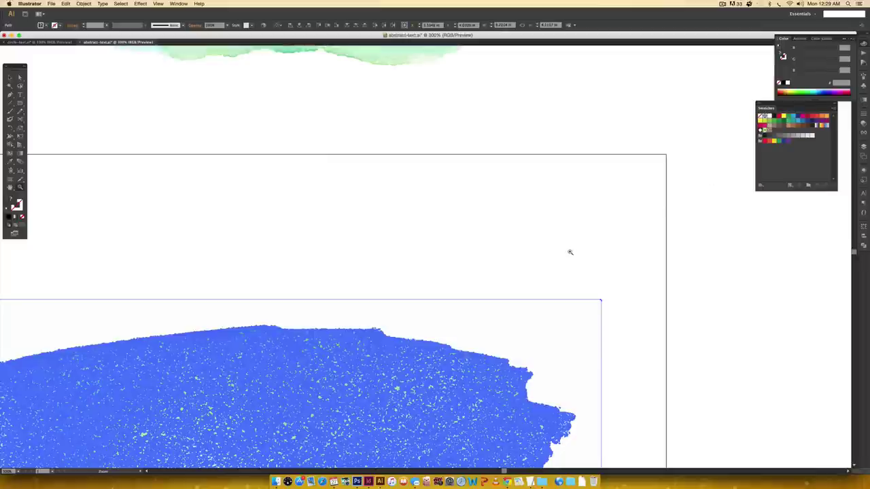
key(super+shift+a)
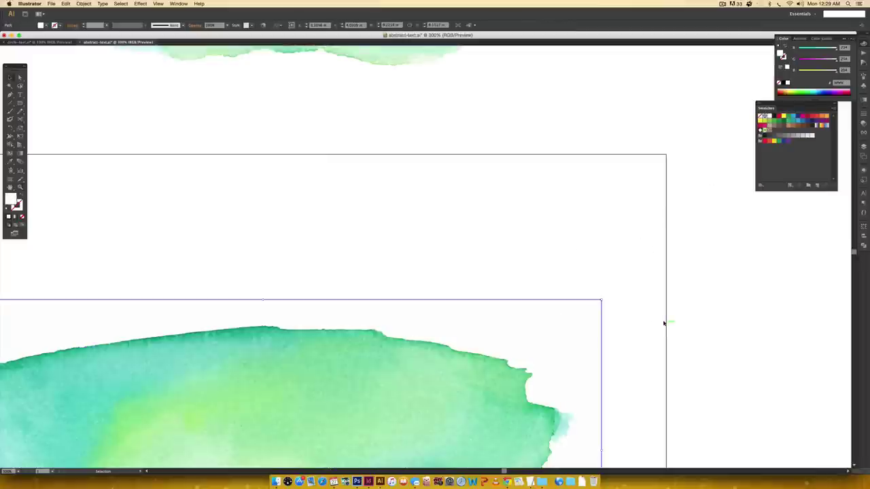
key(super+minus)
key(super+minus)
key(a)
key(super+minus)
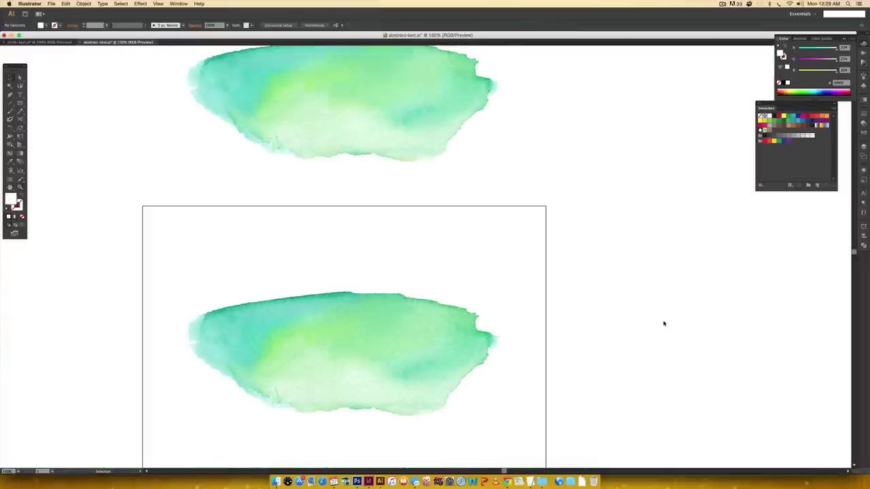
drag(470, 236, 531, 185)
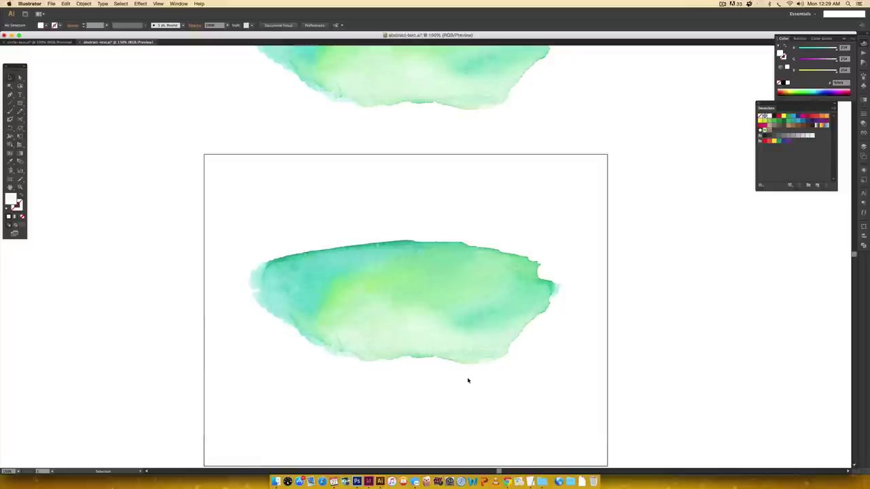
key(super+y)
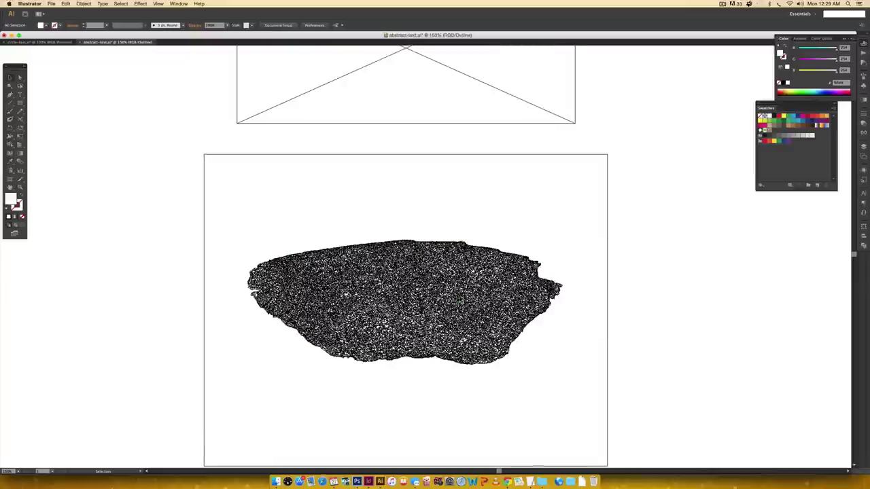
- Zoom in on the swash's outline paths and inspect an anchor point on its bottom edge
key(z)
drag(244, 225, 554, 406)
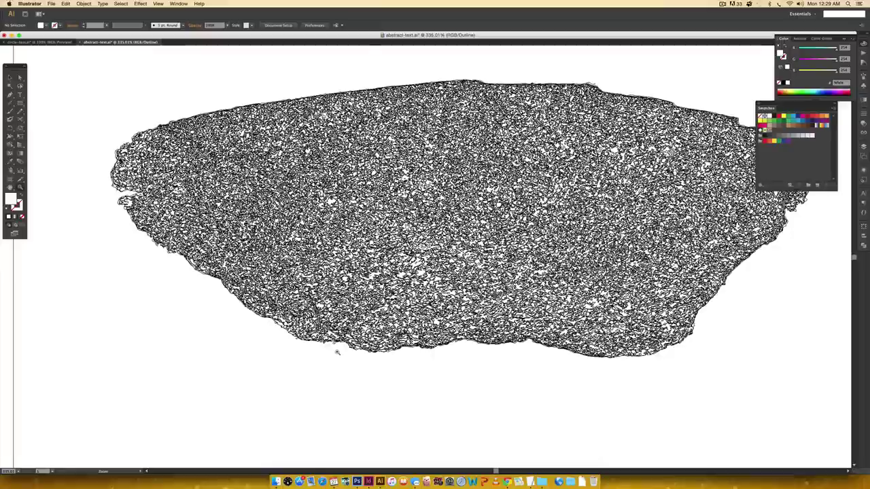
key(a)
drag(332, 345, 357, 352)
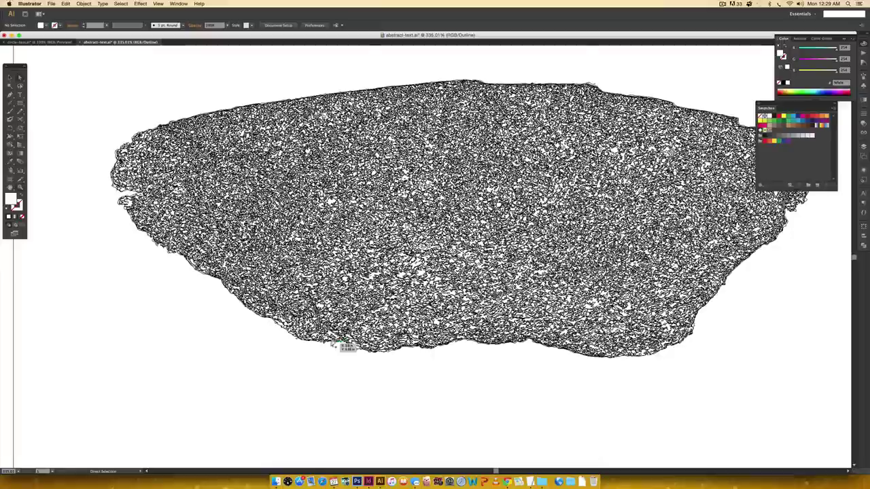
click(464, 406)
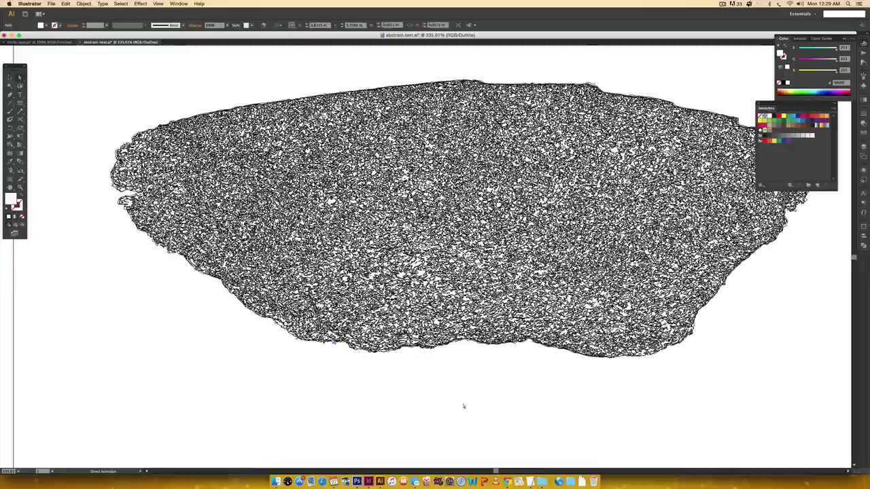
- Pan across the outlined artwork and return to full-colour Preview with Cmd+Y
scroll(496, 409, right, 3)
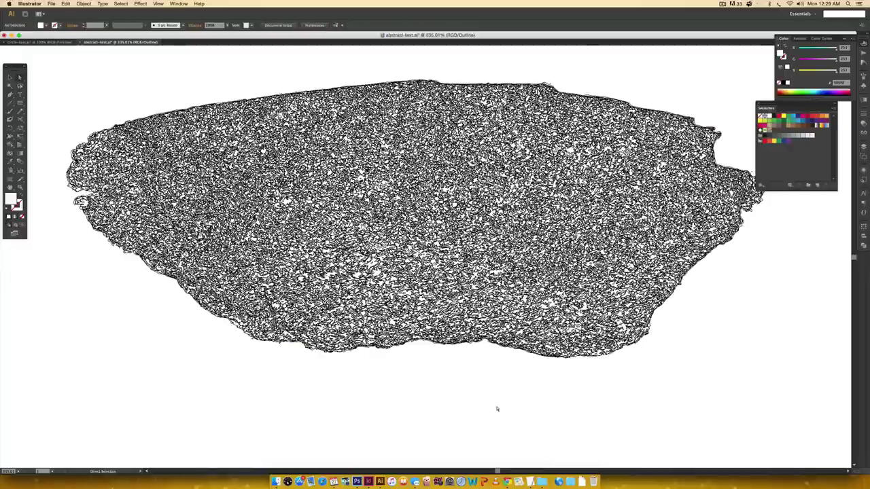
scroll(497, 408, left, 5)
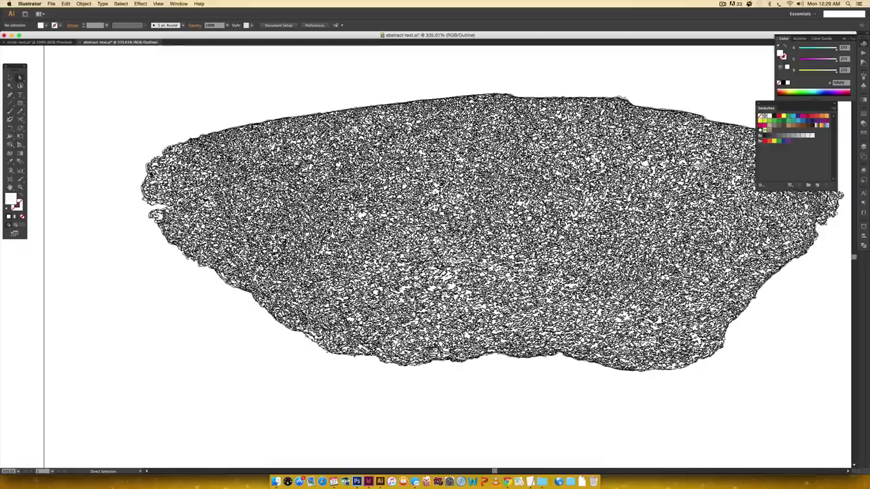
scroll(433, 377, right, 4)
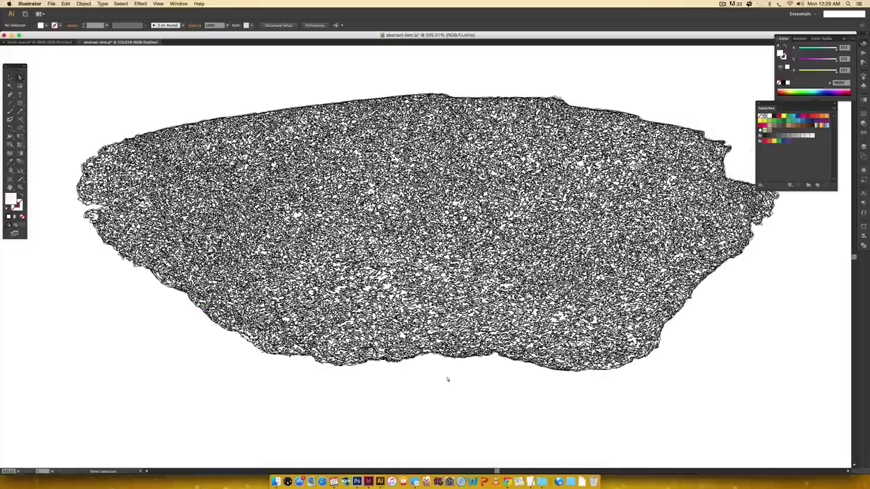
key(super+y)
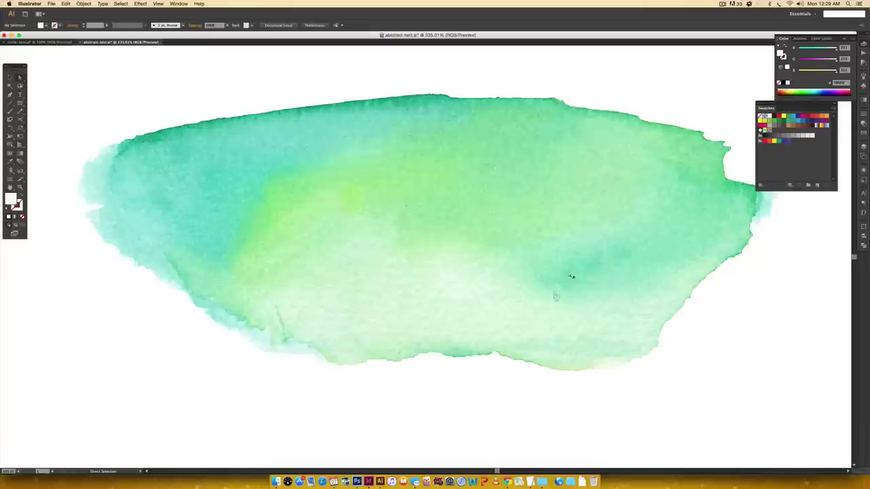
- Zoom deep into a white speck and redraw the neighbouring green path's top lobe with the Pencil
scroll(555, 299, up, 3)
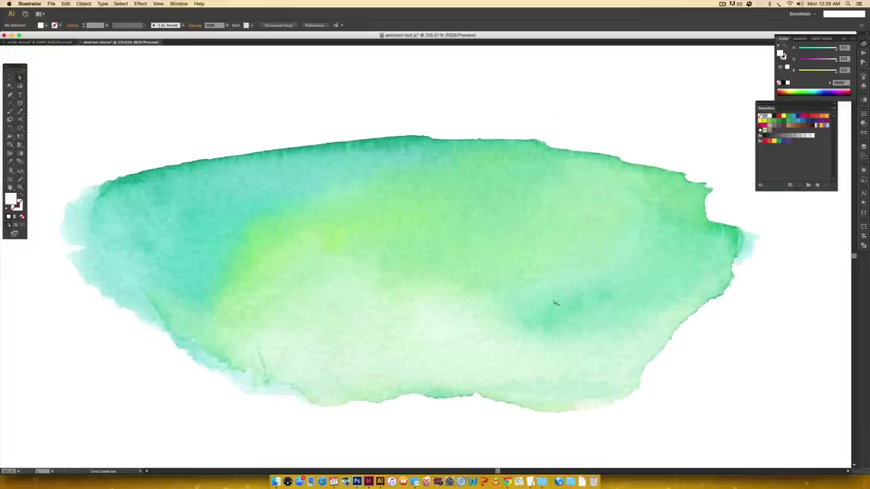
key(z)
drag(458, 190, 496, 235)
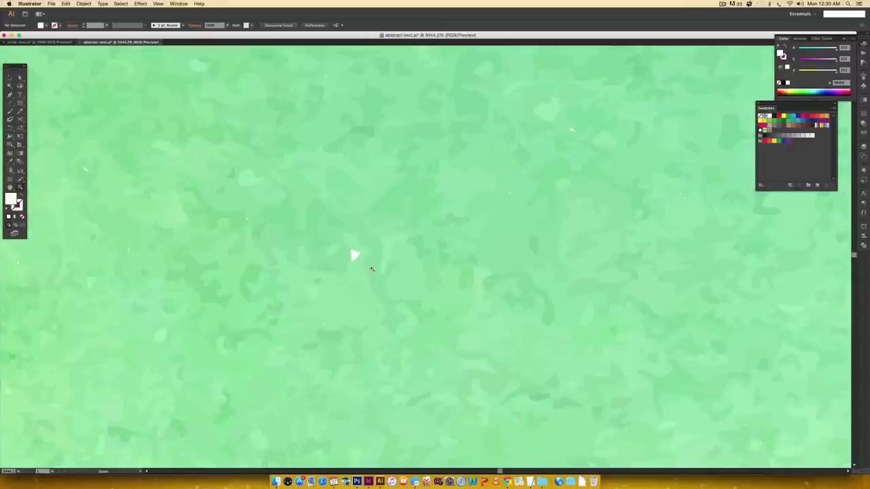
key(a)
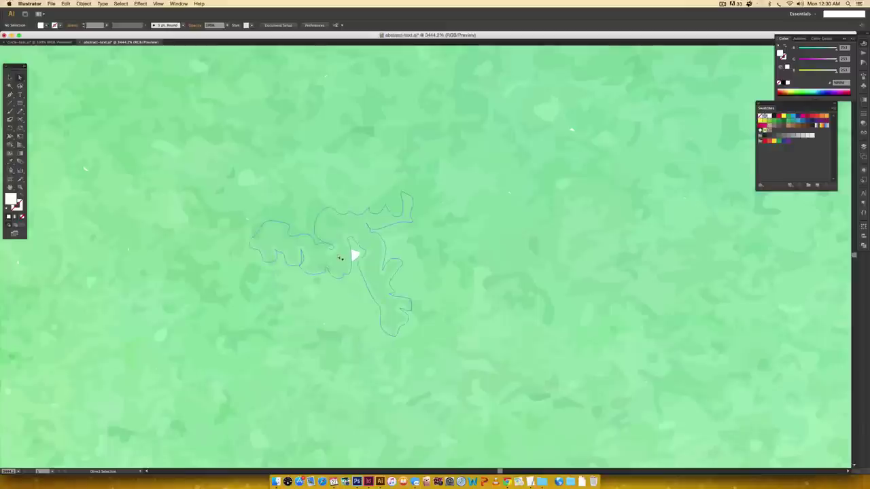
click(357, 274)
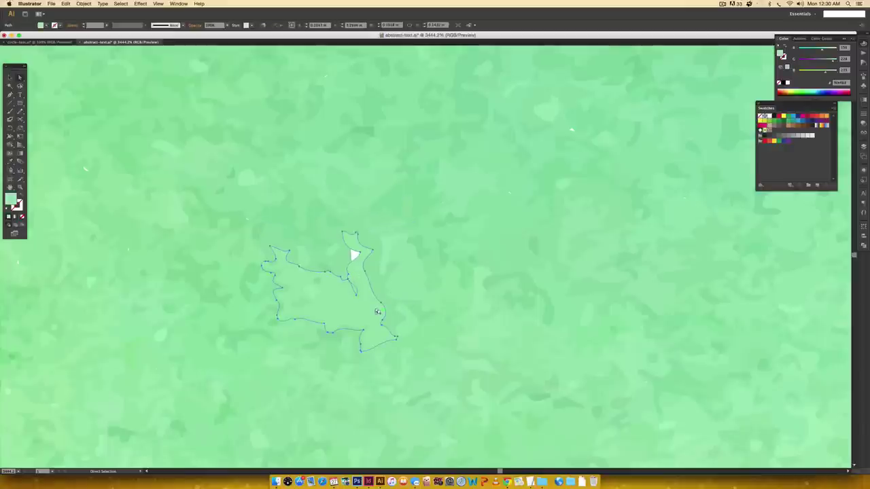
key(b)
key(n)
drag(346, 265, 349, 243)
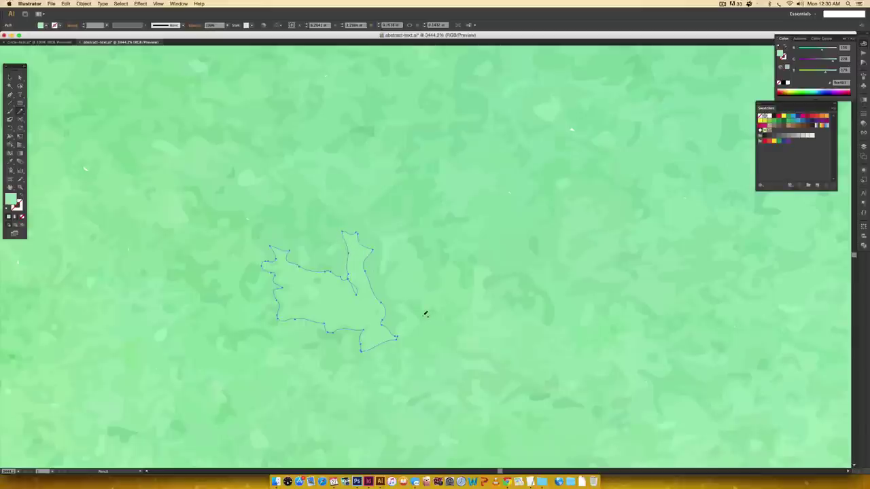
- Redraw the lower edge of the small speck path with the Pencil, then fit the artboard
scroll(427, 313, left, 5)
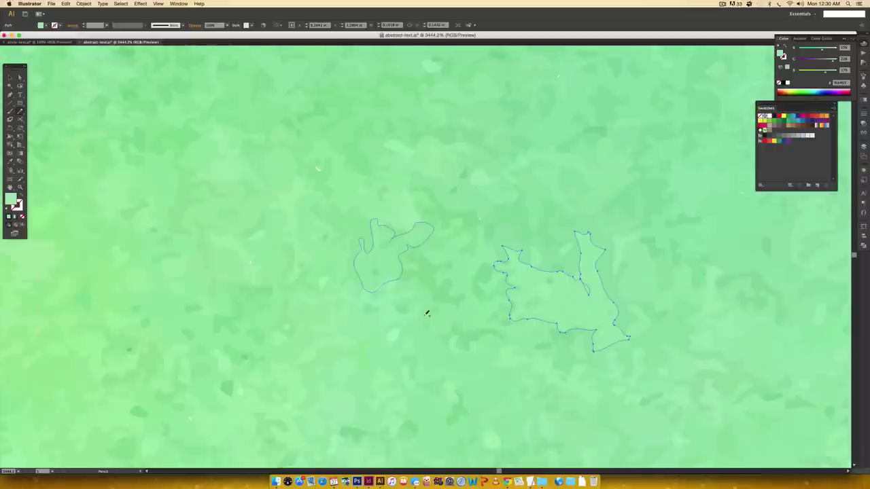
scroll(427, 314, down, 5)
scroll(426, 313, down, 8)
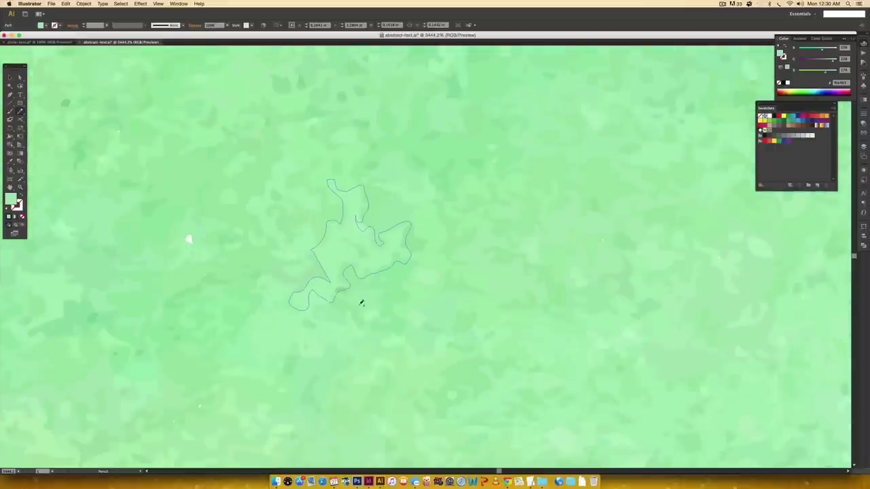
ctrl+click(188, 232)
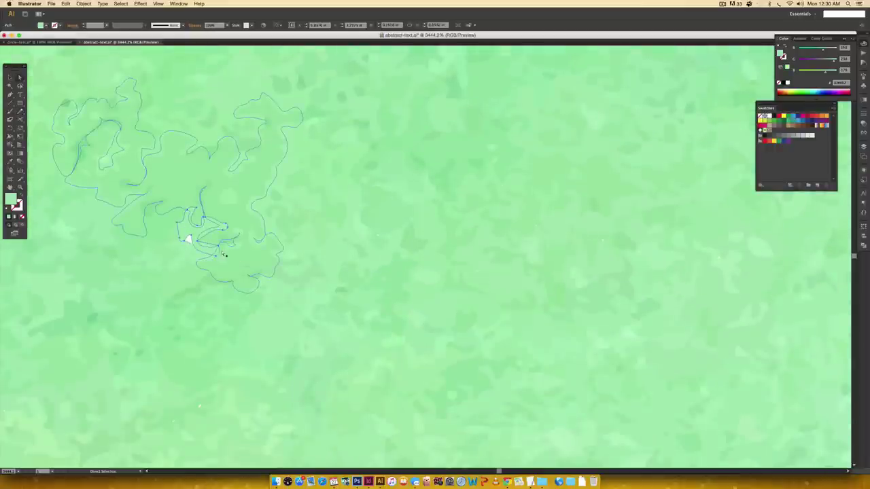
key(n)
drag(212, 247, 193, 242)
key(n)
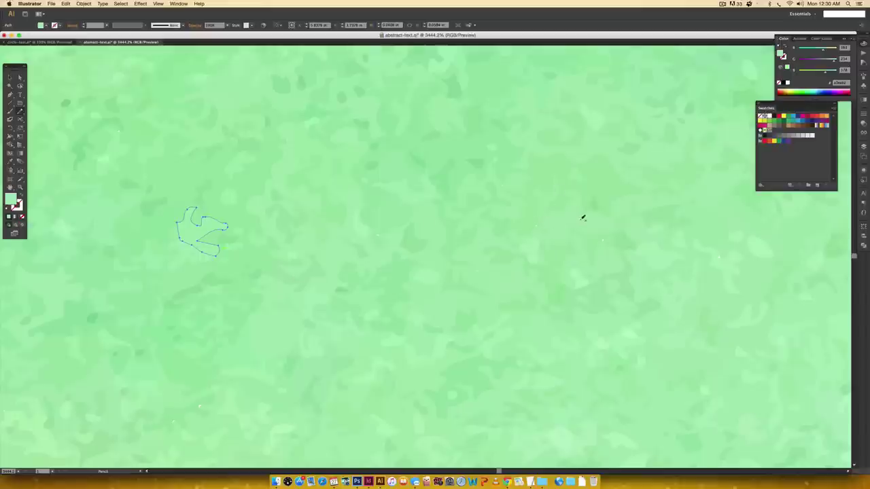
key(super+0)
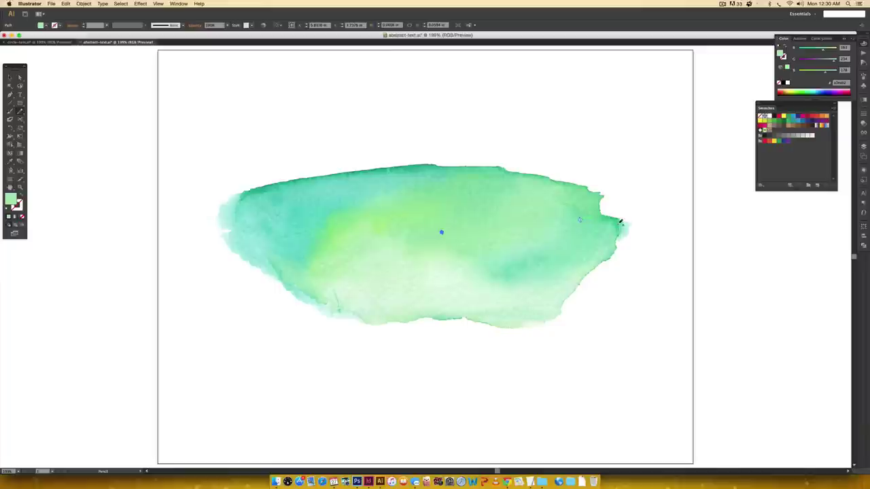
- Draw a black-filled rectangle covering the watercolor swash and send it behind the artwork
key(v)
click(664, 241)
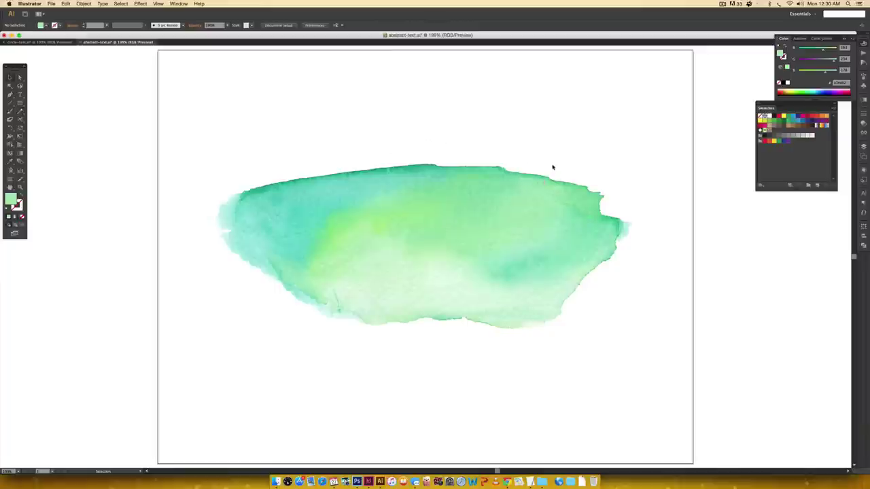
key(m)
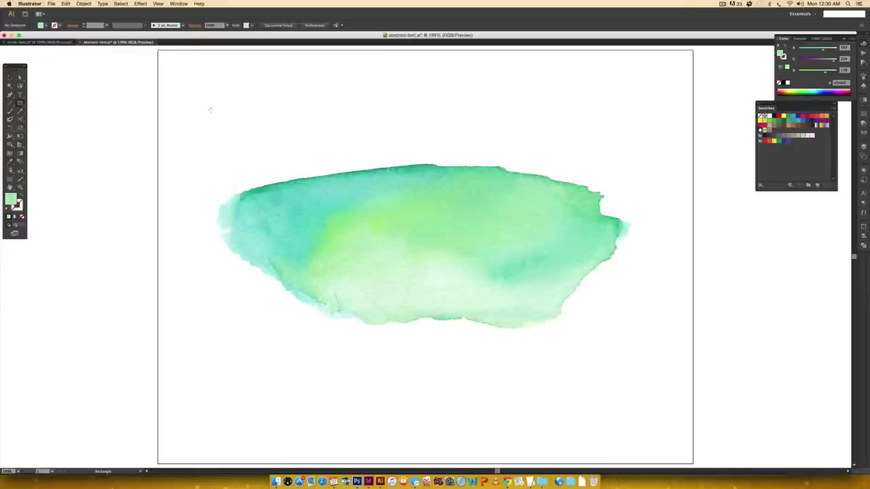
drag(182, 90, 681, 375)
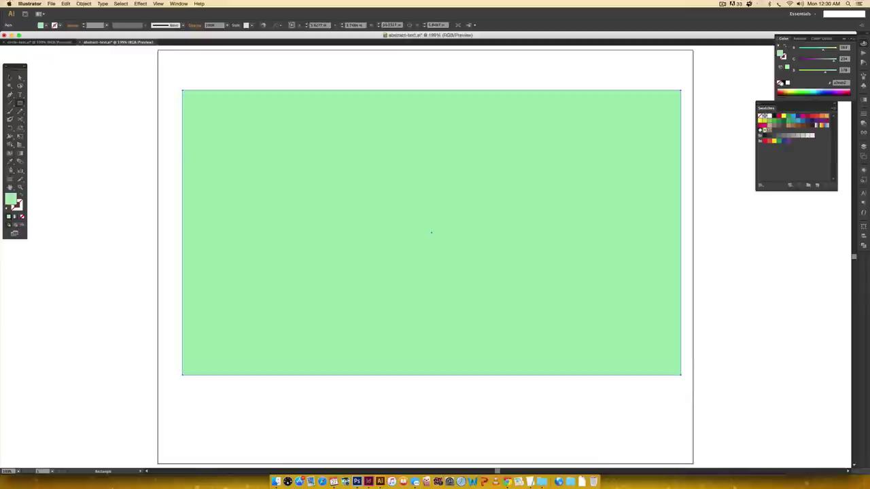
click(785, 81)
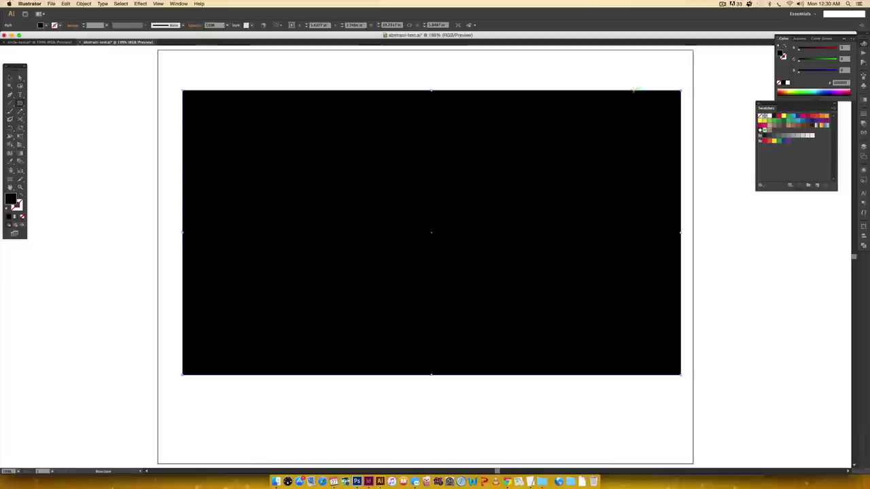
key(super+v)
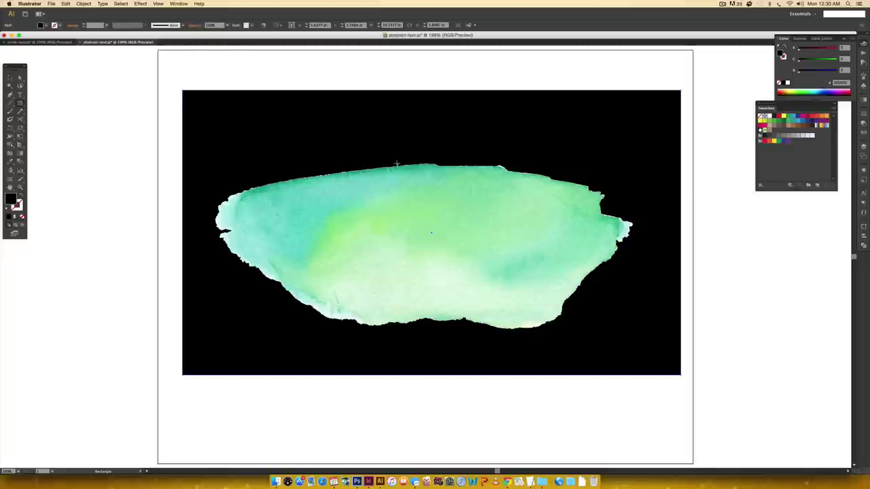
- Zoom in on the swash's upper edge and pan along it to find the white slivers
key(z)
drag(299, 137, 476, 199)
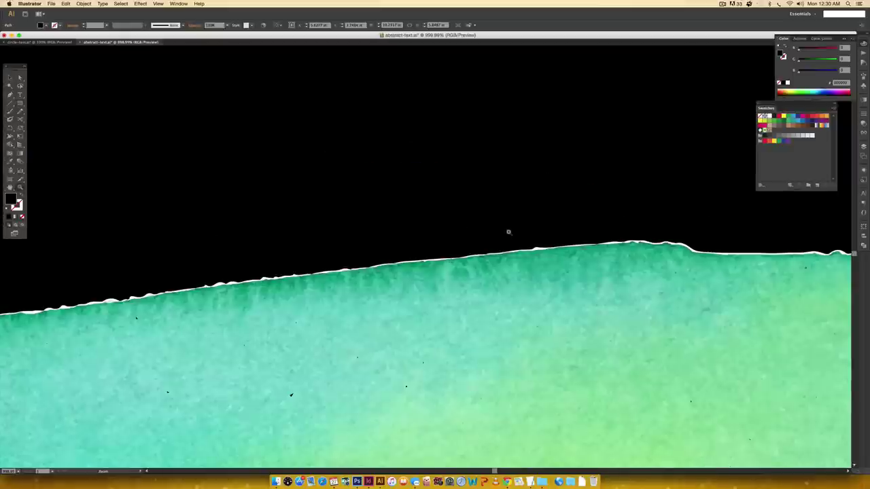
scroll(507, 233, right, 5)
scroll(507, 233, right, 10)
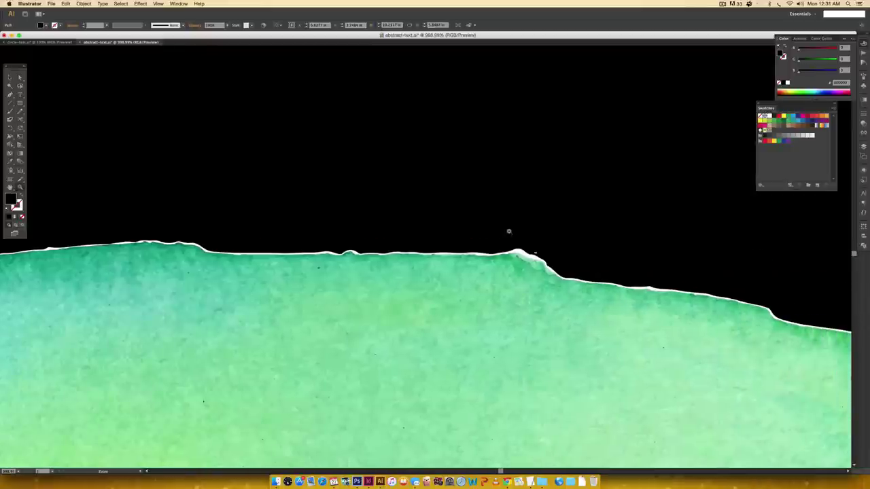
scroll(508, 232, right, 4)
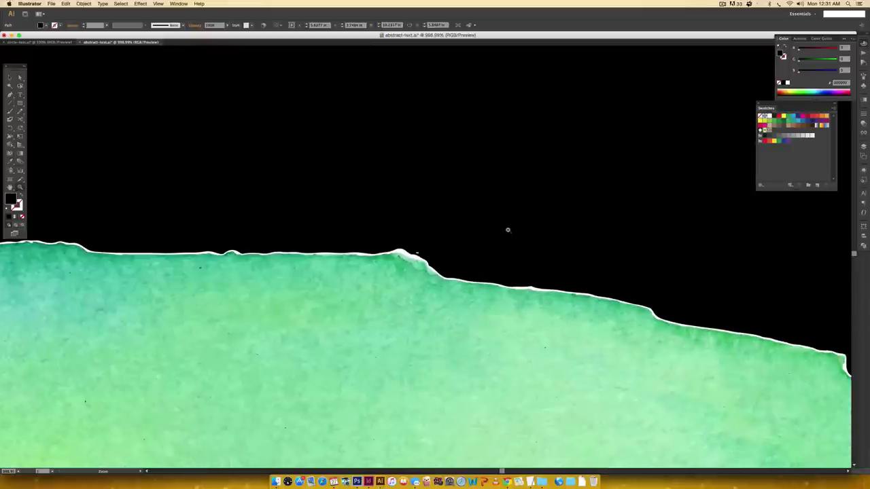
scroll(508, 229, down, 3)
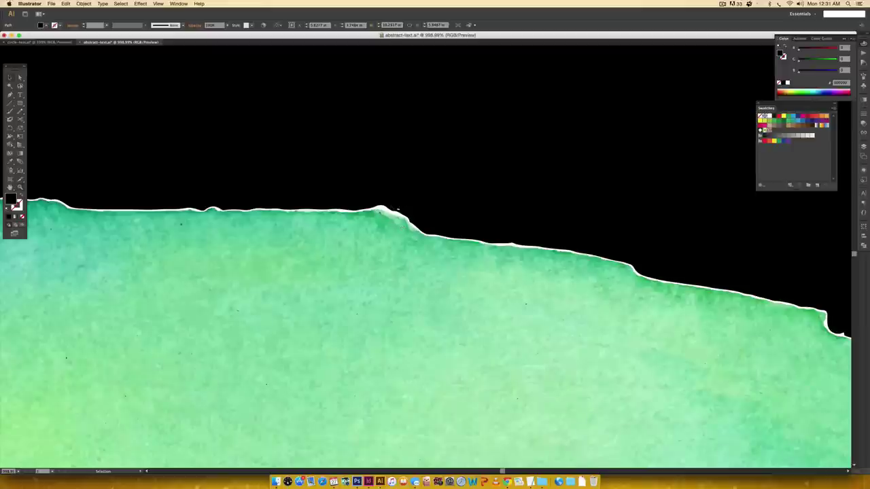
key(v)
click(473, 220)
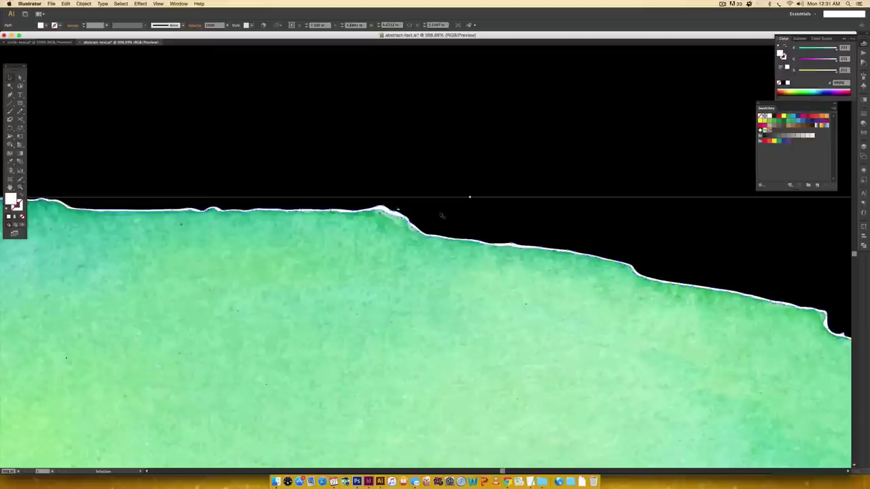
click(662, 261)
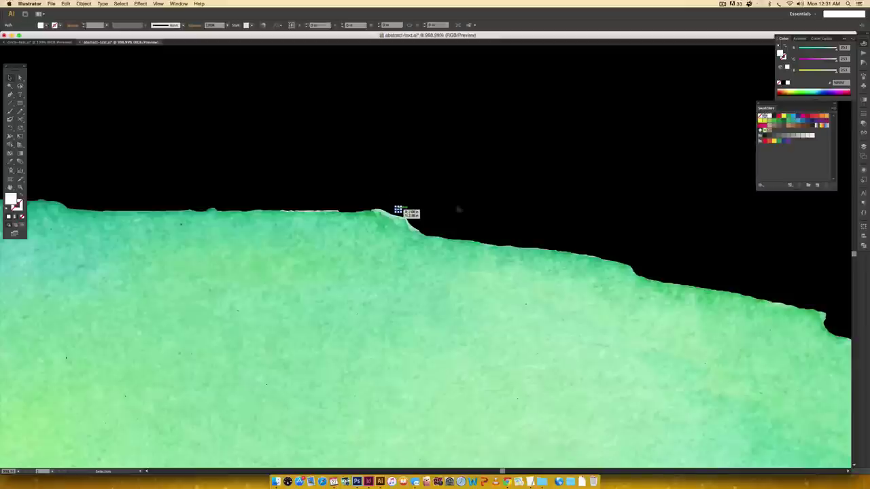
drag(338, 223, 577, 233)
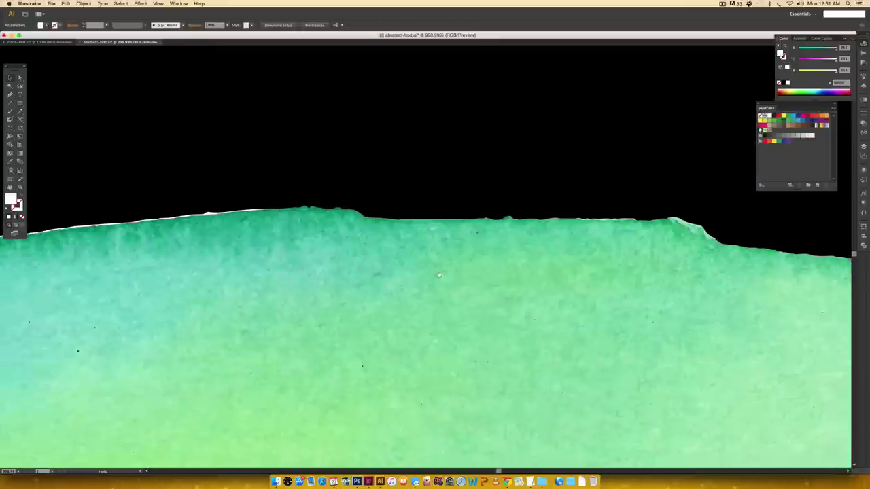
drag(108, 235, 271, 229)
- Select and delete four white specks along the top edge
click(269, 230)
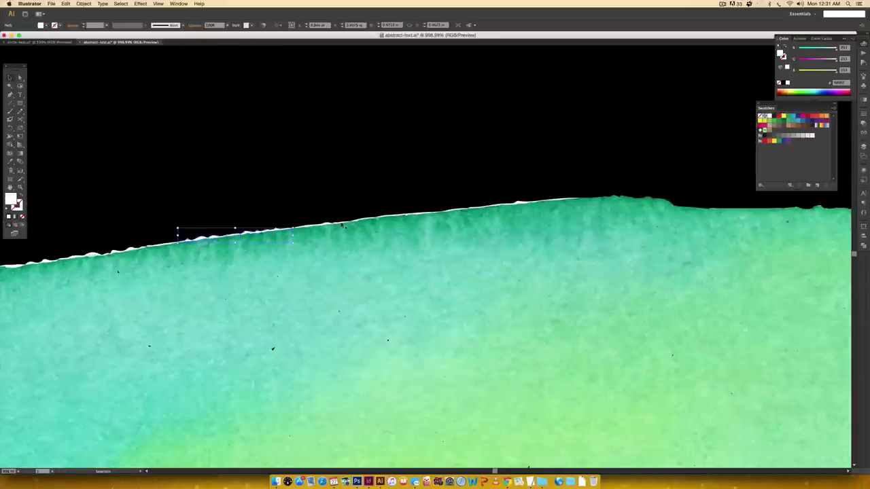
key(Delete)
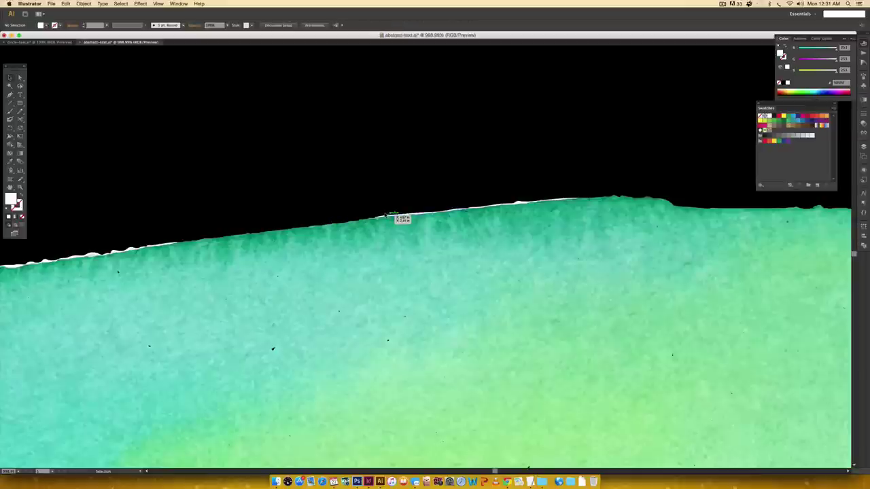
click(459, 206)
key(Delete)
click(483, 207)
key(Delete)
click(517, 204)
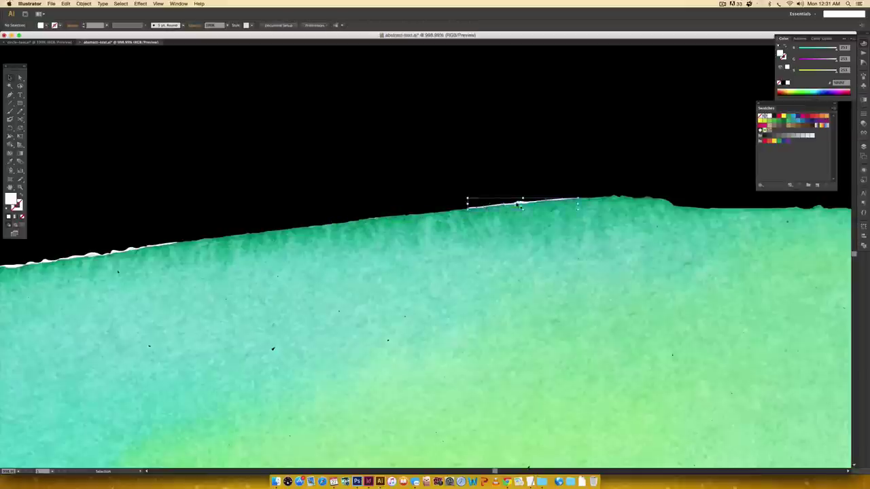
key(Delete)
- Marquee and delete the remaining white stroke pieces on the left, then fit the artboard
scroll(155, 236, left, 8)
scroll(154, 237, up, 2)
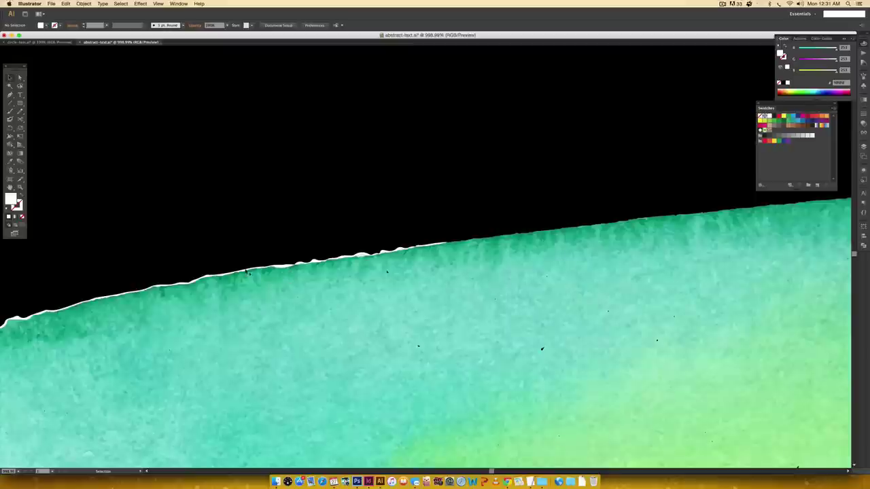
click(223, 274)
drag(216, 276, 420, 245)
key(Delete)
key(Delete)
key(Delete)
key(Delete)
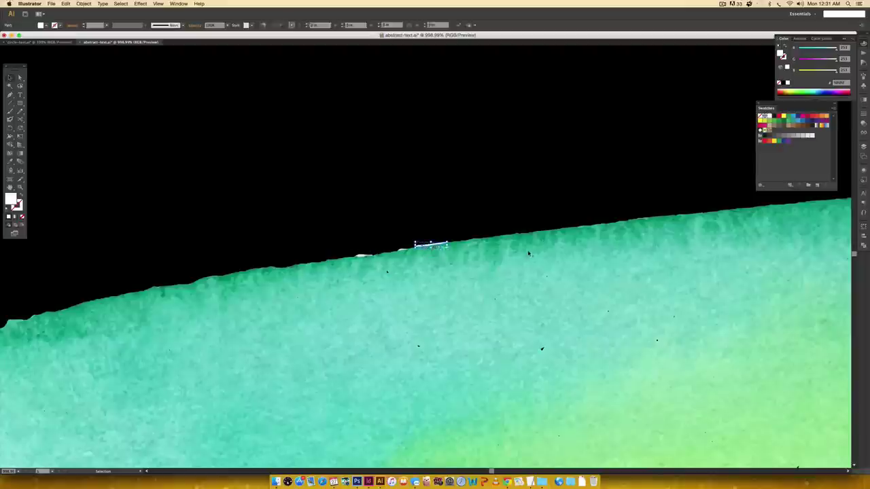
key(Delete)
key(super+1)
- Select and delete the black background rectangle behind the swash
key(super+minus)
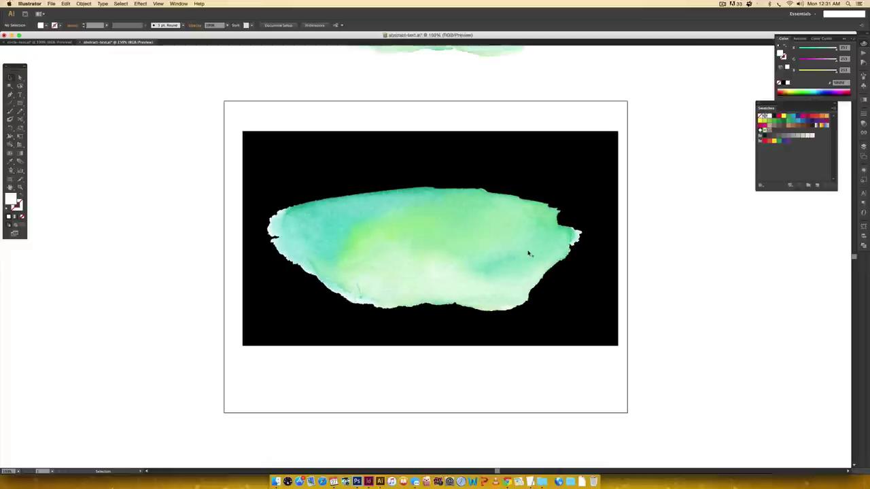
key(v)
click(588, 150)
key(Delete)
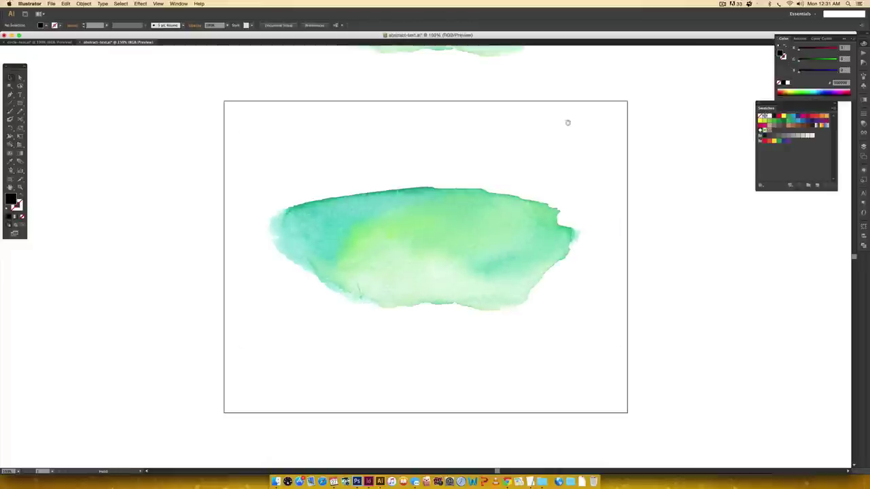
- Pan up to show the original watercolor raster above the cleaned vector swash
drag(566, 123, 557, 250)
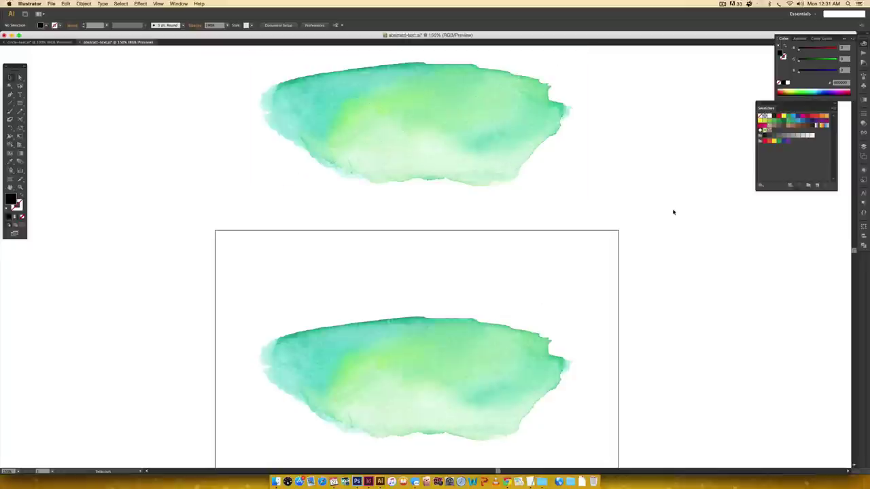
scroll(619, 226, down, 2)
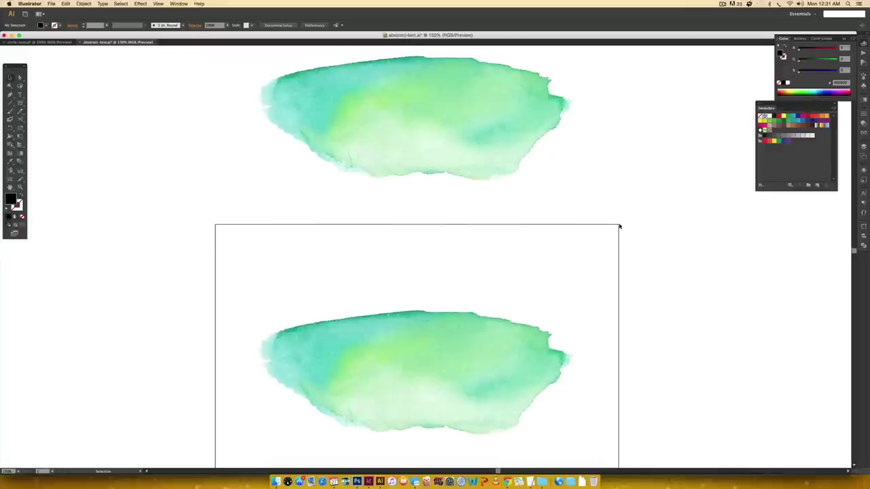
scroll(619, 227, down, 1)
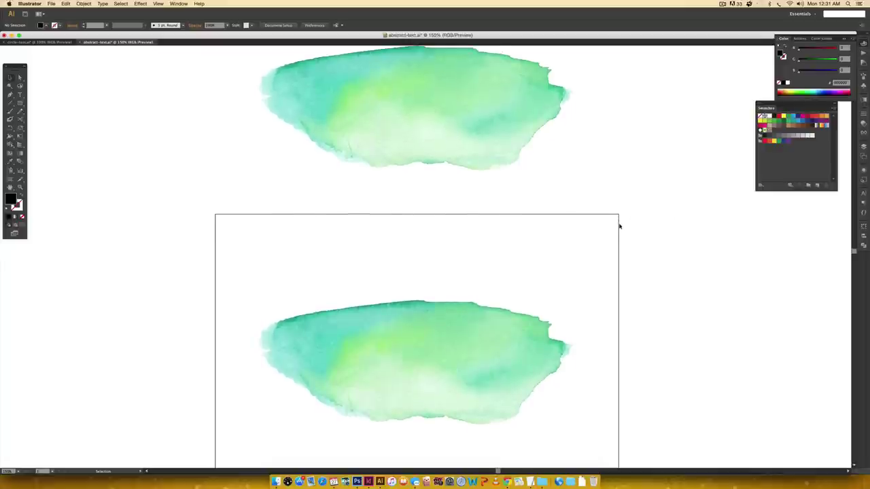